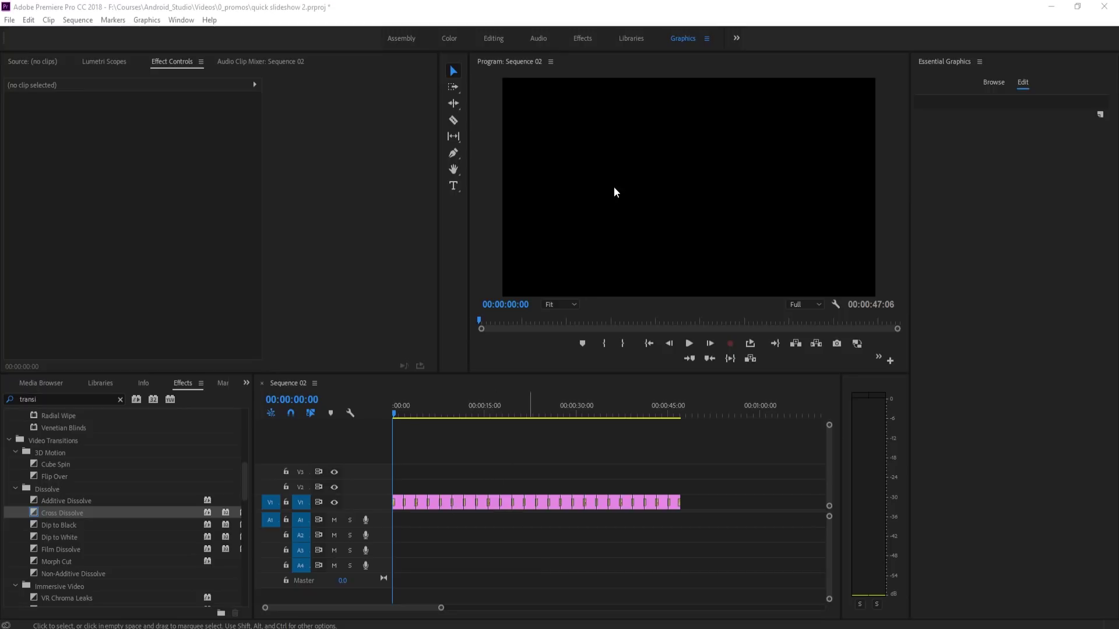
- Preview the slideshow in a maximized Program monitor, then select all clips on V1
key(grave)
key(space)
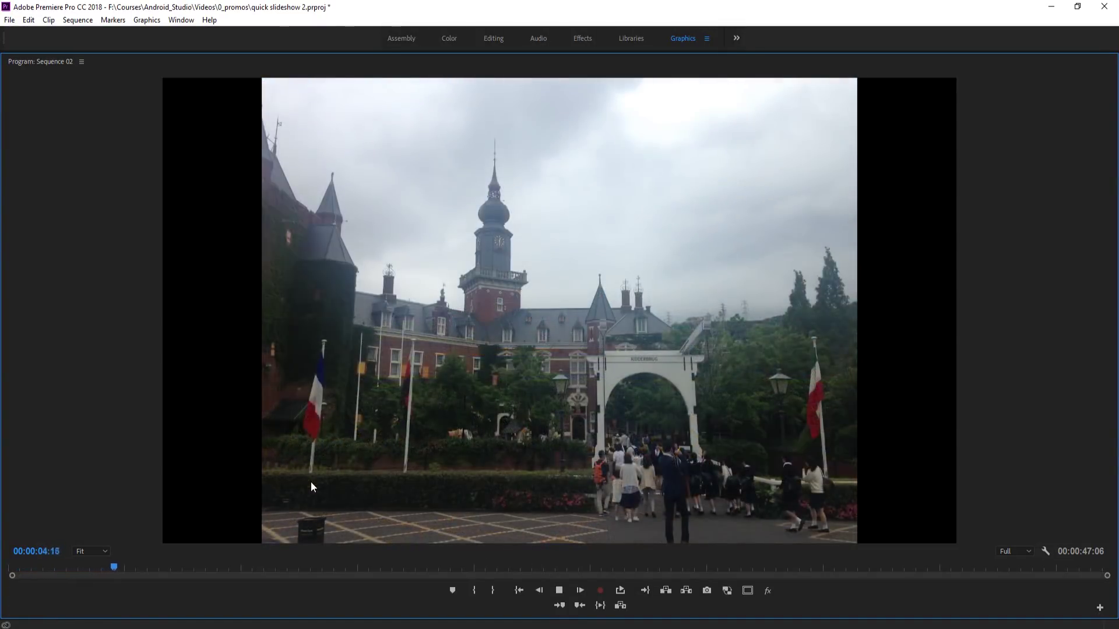
key(grave)
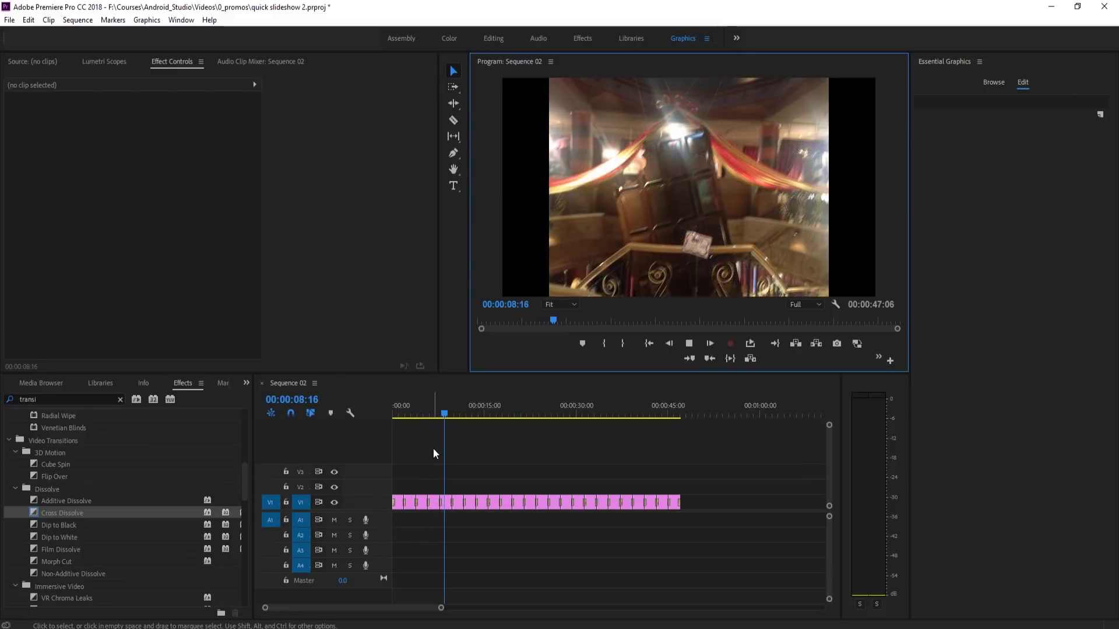
key(space)
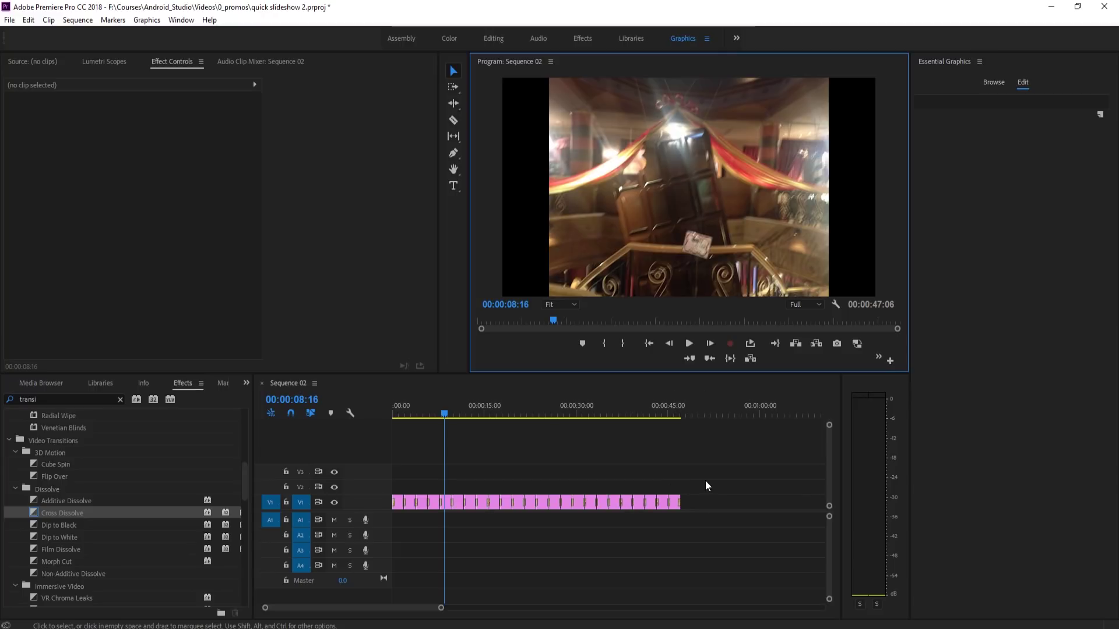
drag(716, 478, 361, 548)
- Close Sequence 02 and delete photos IMG_0916 through IMG_0941 from the project
click(262, 383)
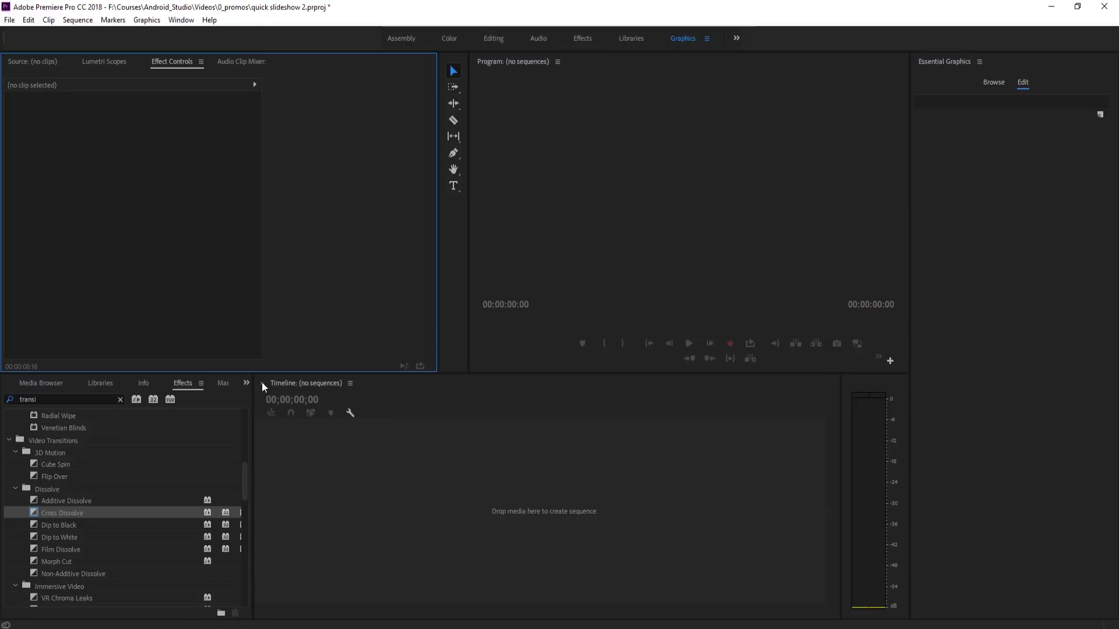
click(36, 382)
click(35, 383)
click(79, 537)
scroll(82, 525, up, 5)
shift+click(82, 455)
key(Delete)
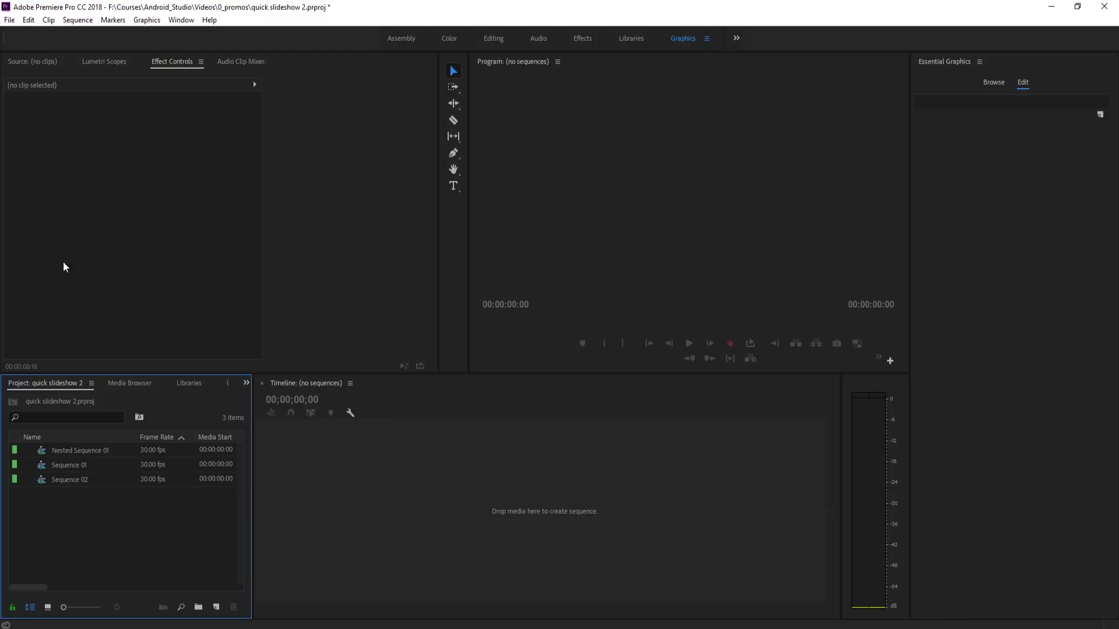
- In Timeline preferences, set the still image default duration to 2.00 seconds
click(8, 21)
mouse_move(28, 20)
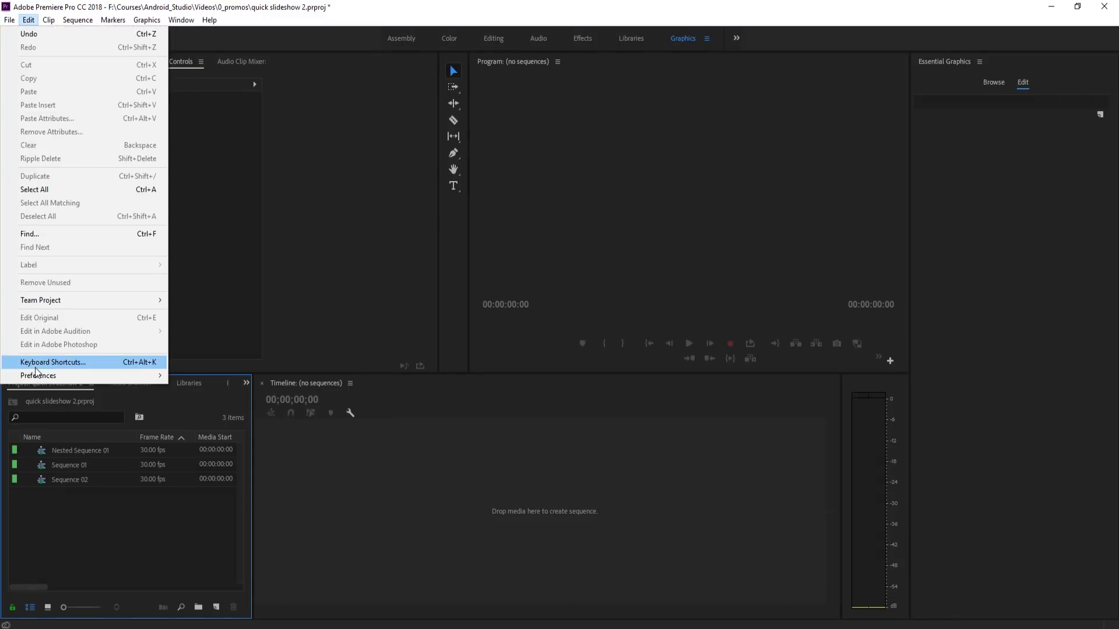
mouse_move(87, 376)
click(196, 590)
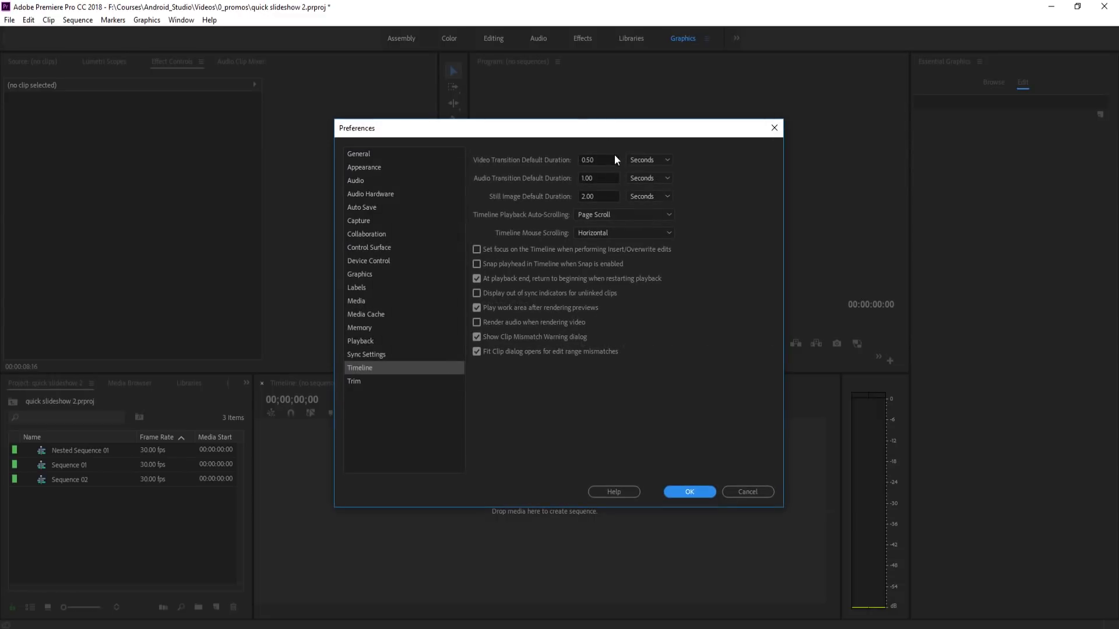
drag(591, 123, 613, 144)
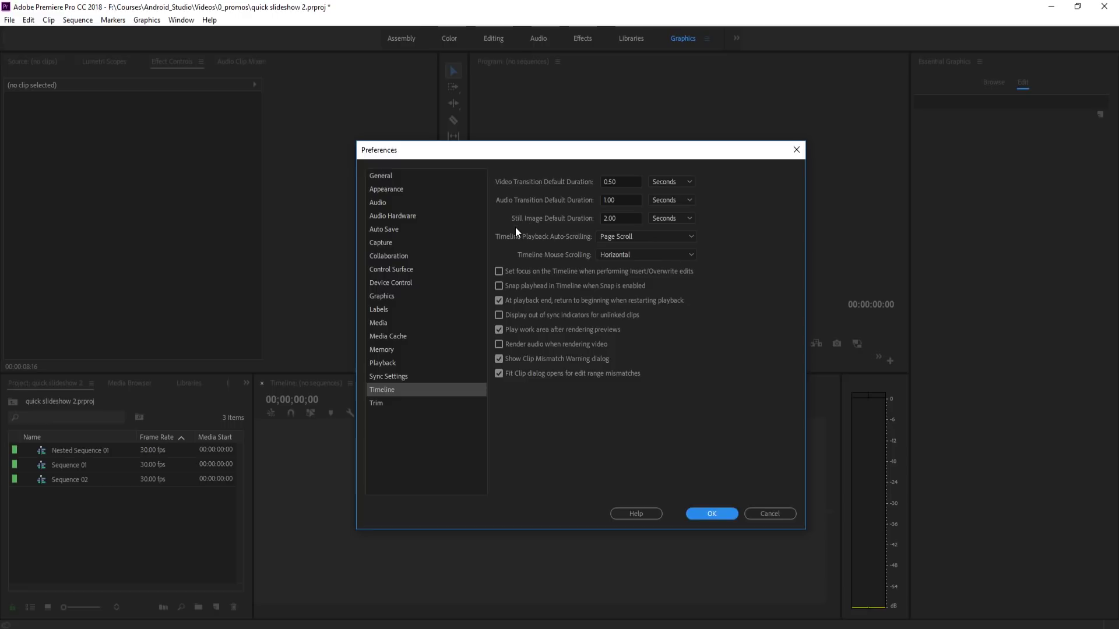
click(605, 217)
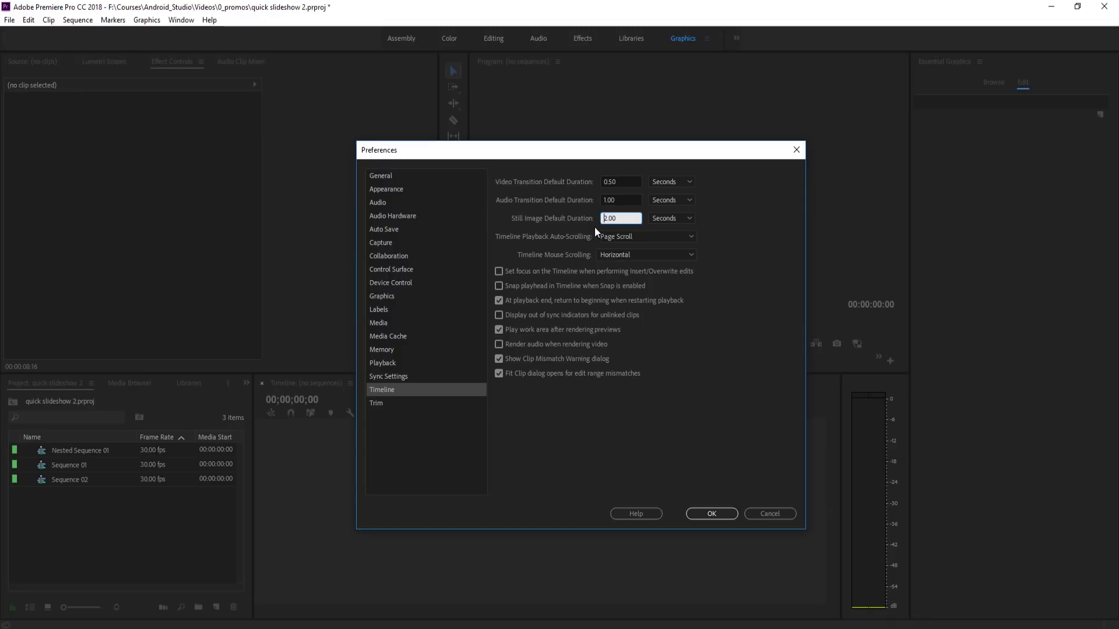
- Confirm preferences and import the 24 photos IMG_0916–IMG_0941 from the Huis Ten Bosch folder
click(700, 517)
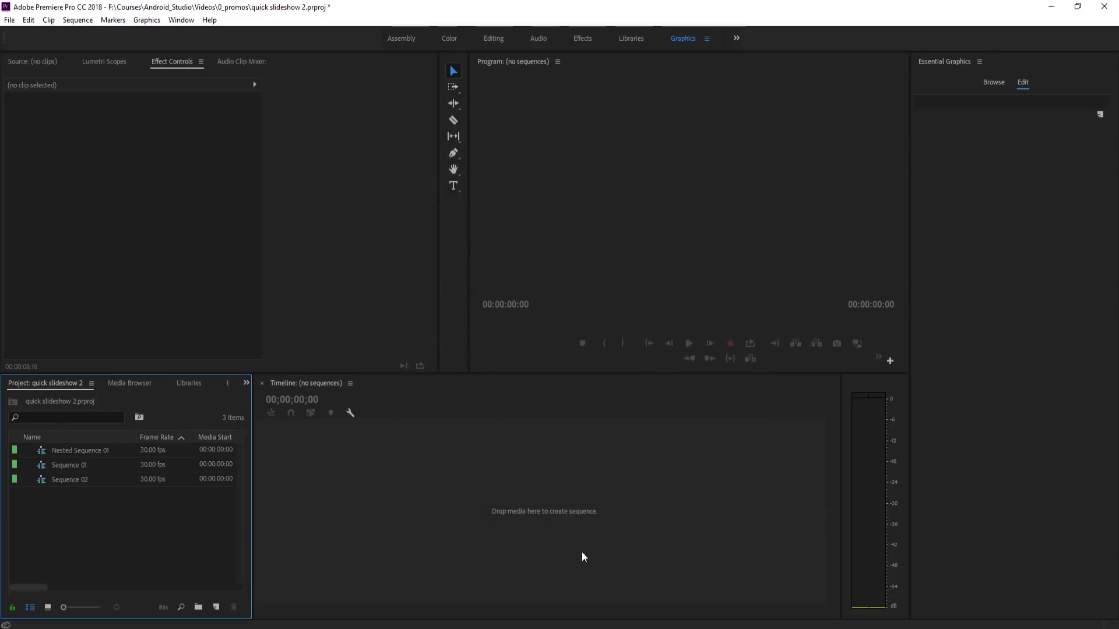
right_click(169, 532)
click(183, 505)
click(265, 218)
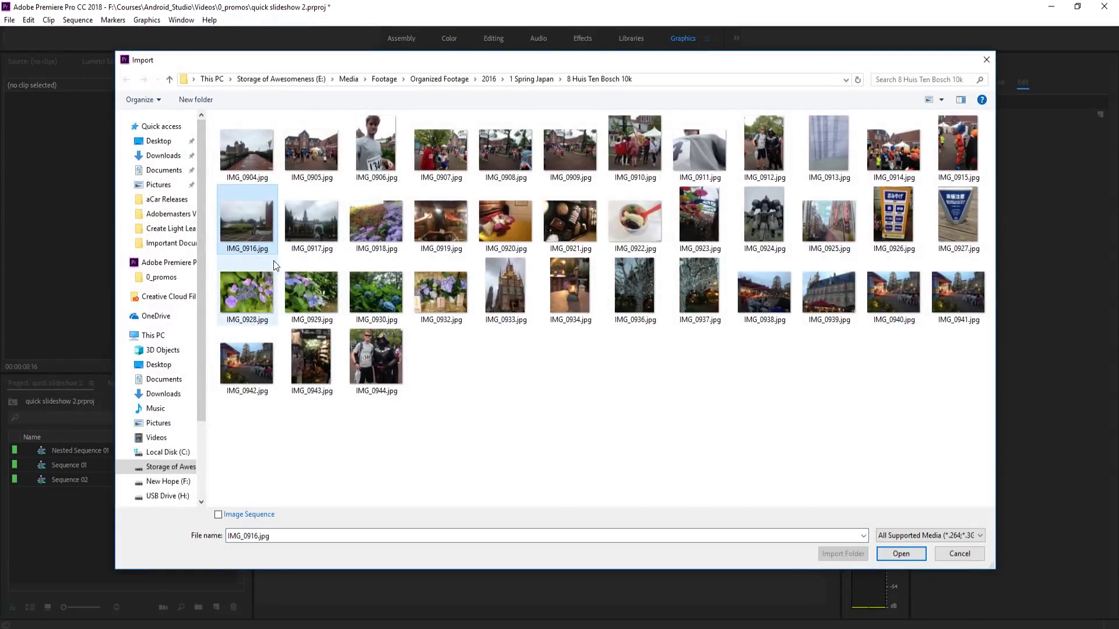
shift+click(958, 294)
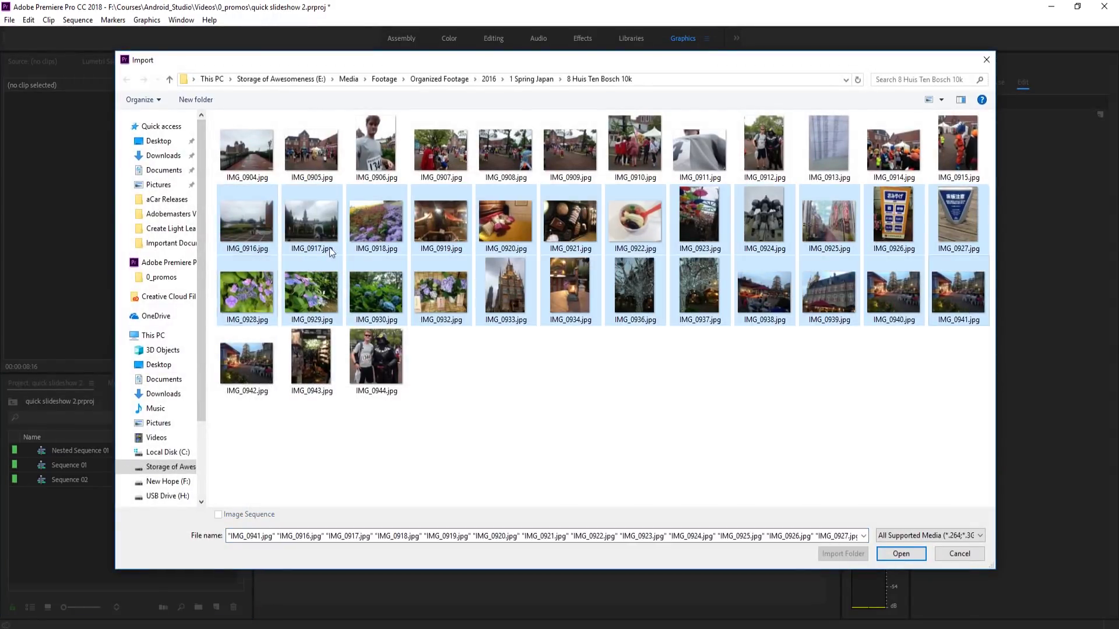
click(887, 554)
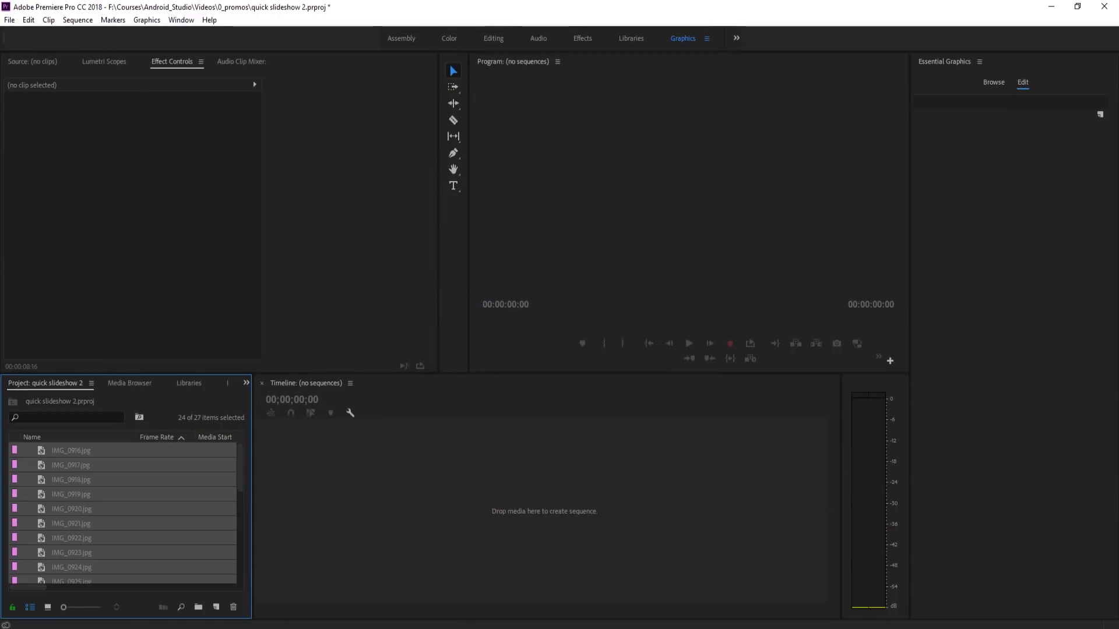
click(977, 202)
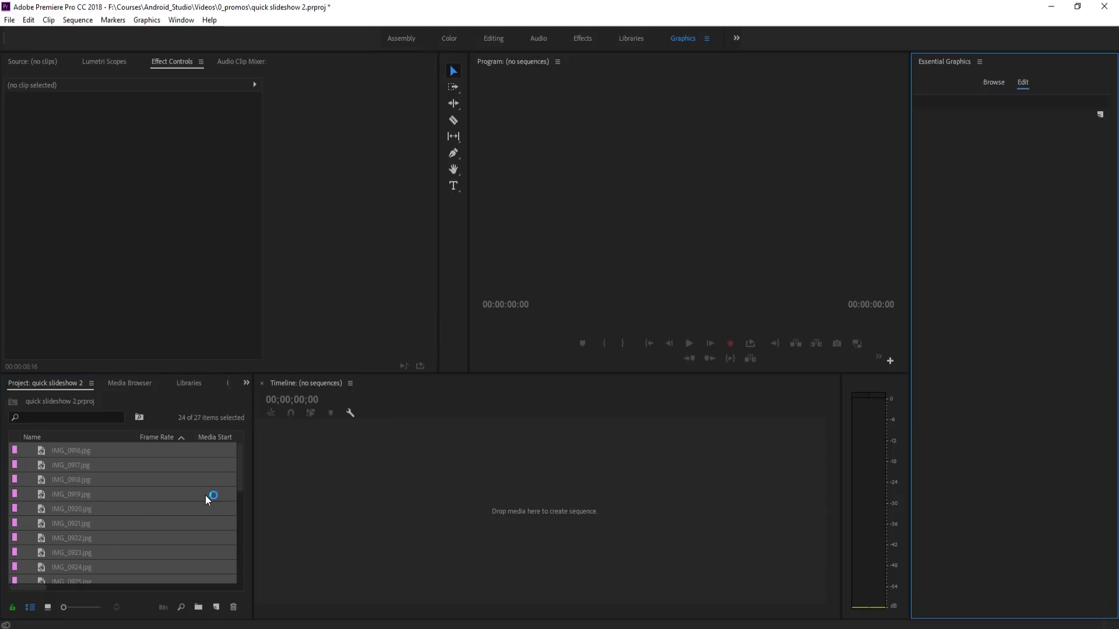
- Create Sequence 03 from the ARRI 1080p 30 fps preset
click(291, 473)
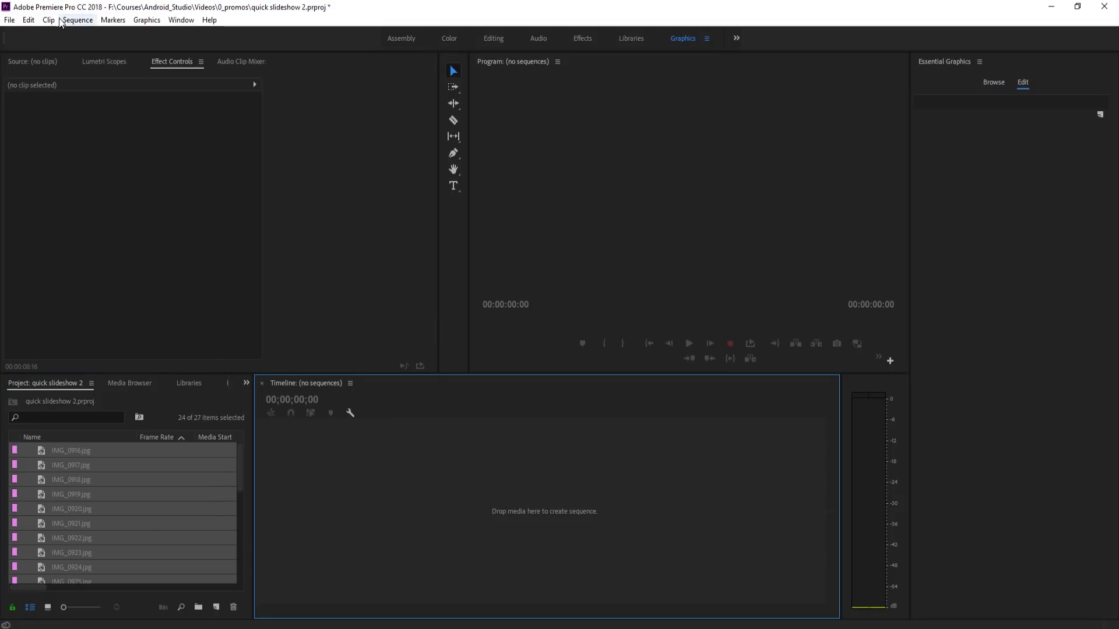
click(9, 20)
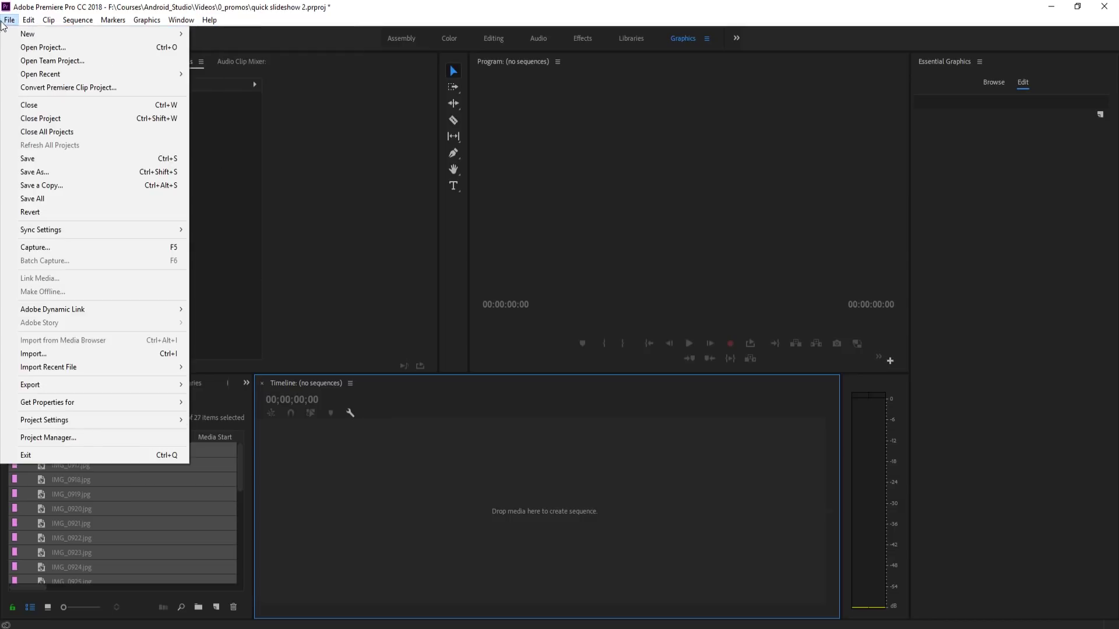
mouse_move(35, 34)
click(326, 62)
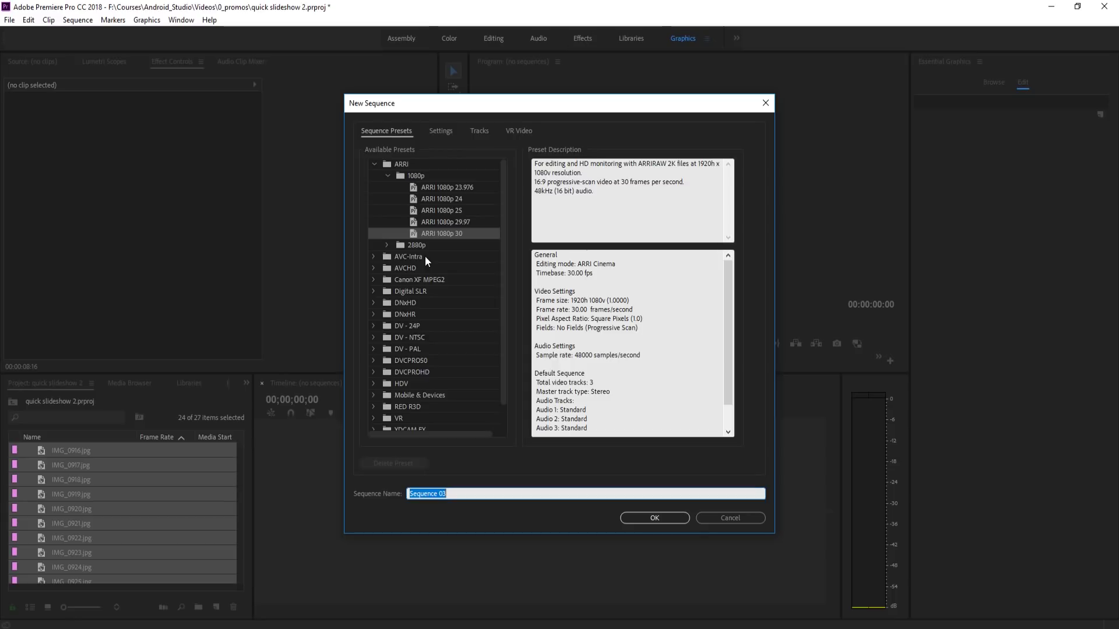
click(660, 514)
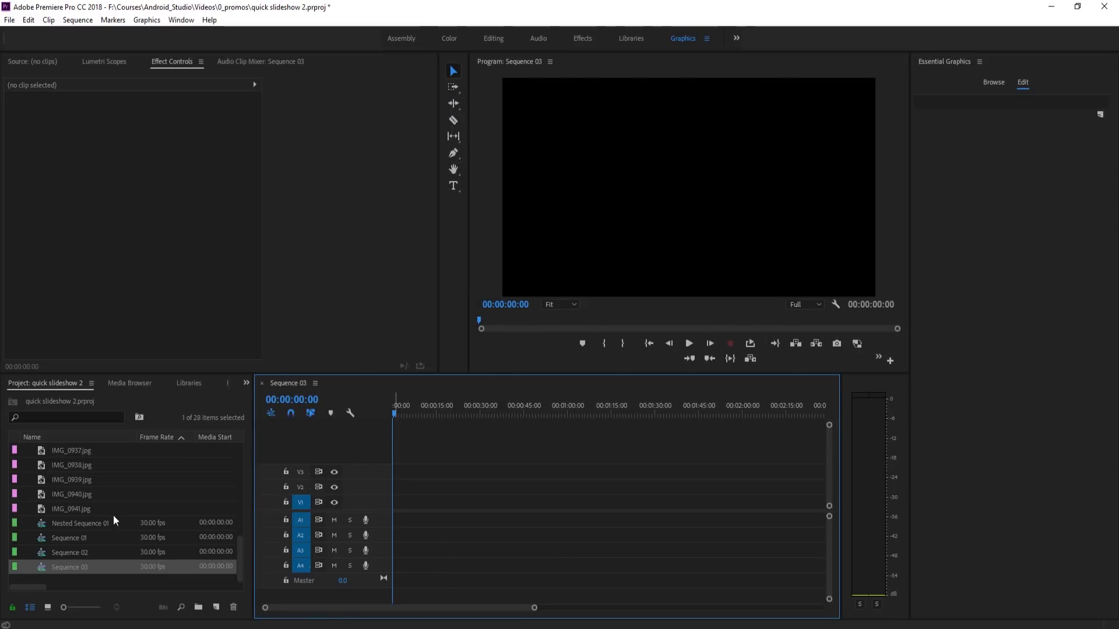
- Cancel the Import dialog and select the 24 photos IMG_0916 through IMG_0941 in the Project panel
click(78, 509)
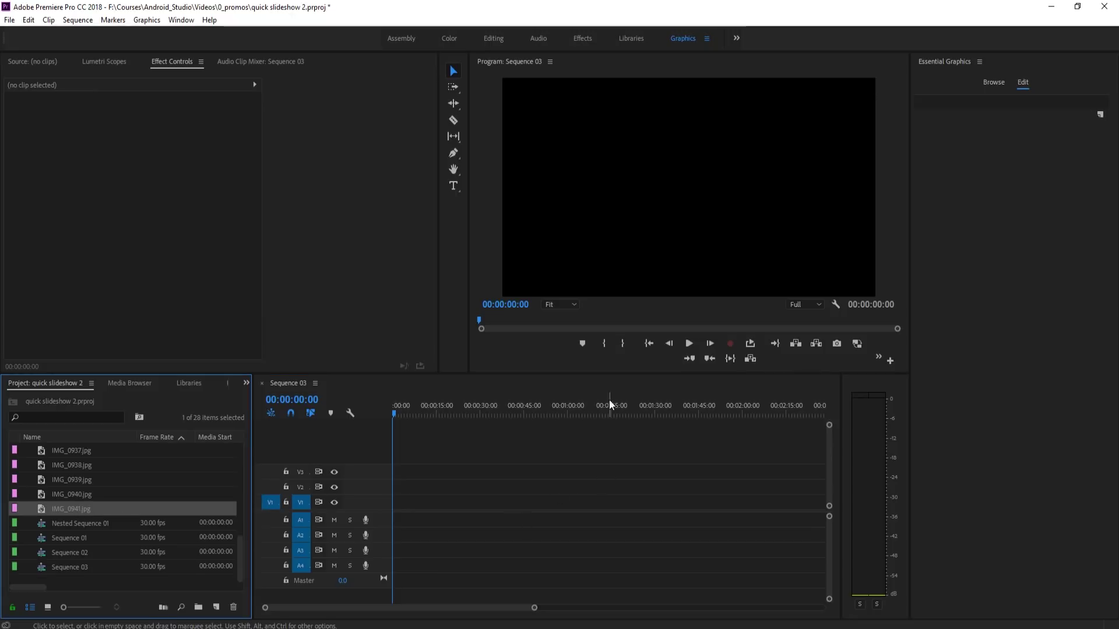
drag(446, 413, 351, 400)
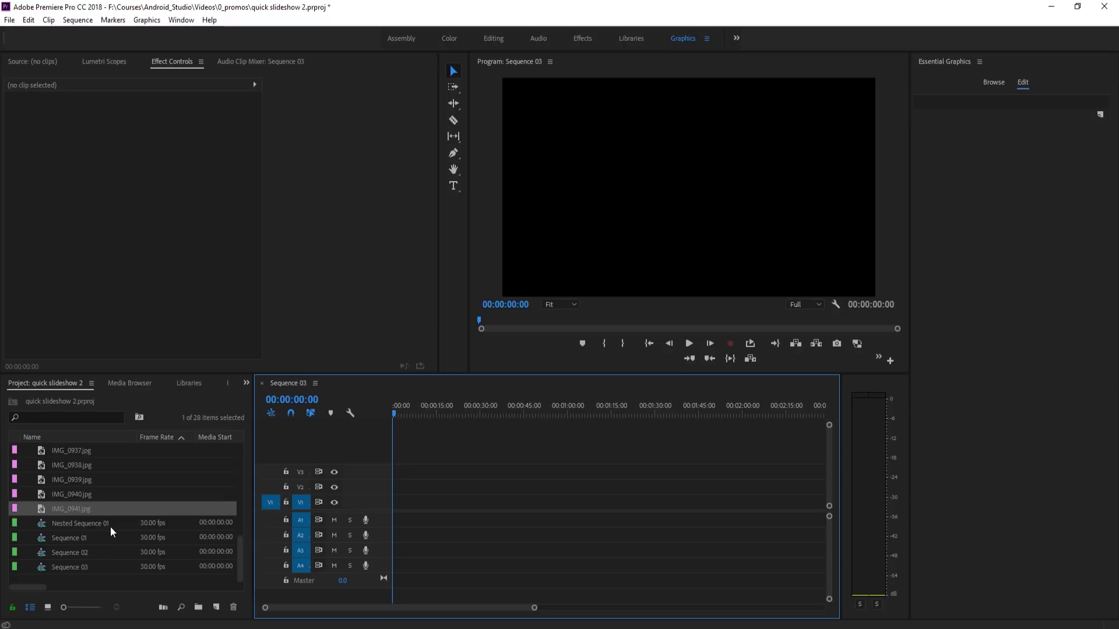
scroll(99, 488, up, 2)
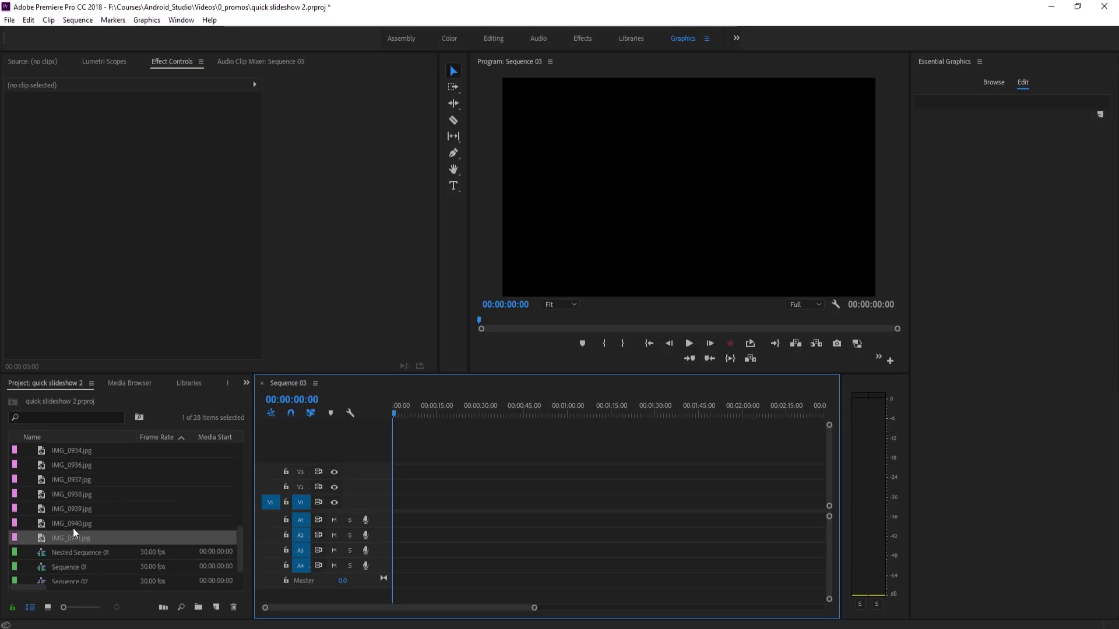
key(ctrl+i)
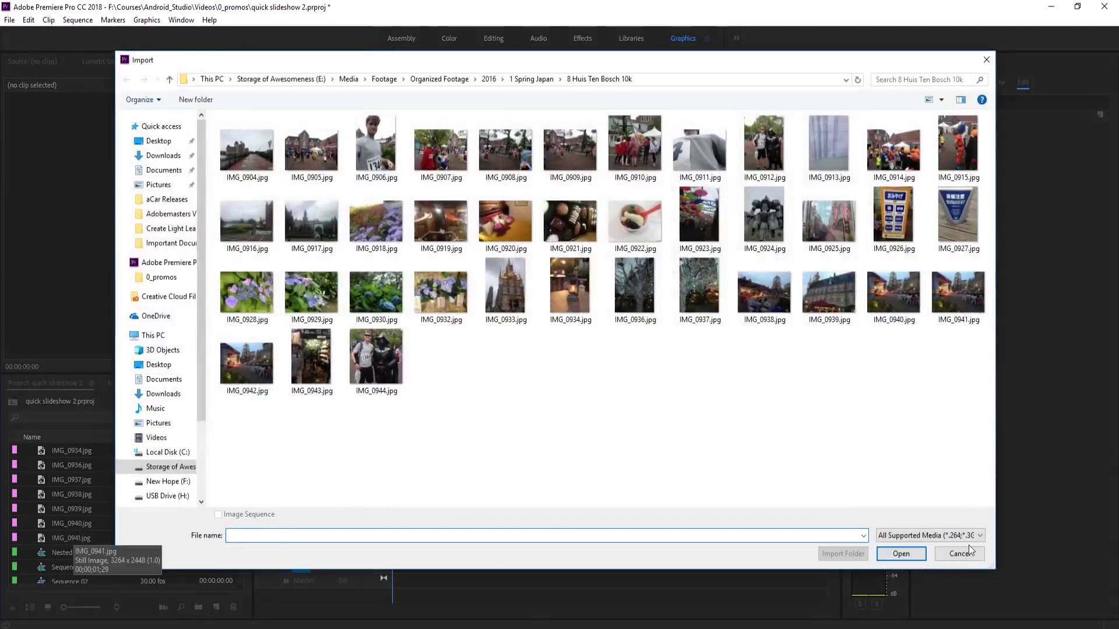
click(960, 553)
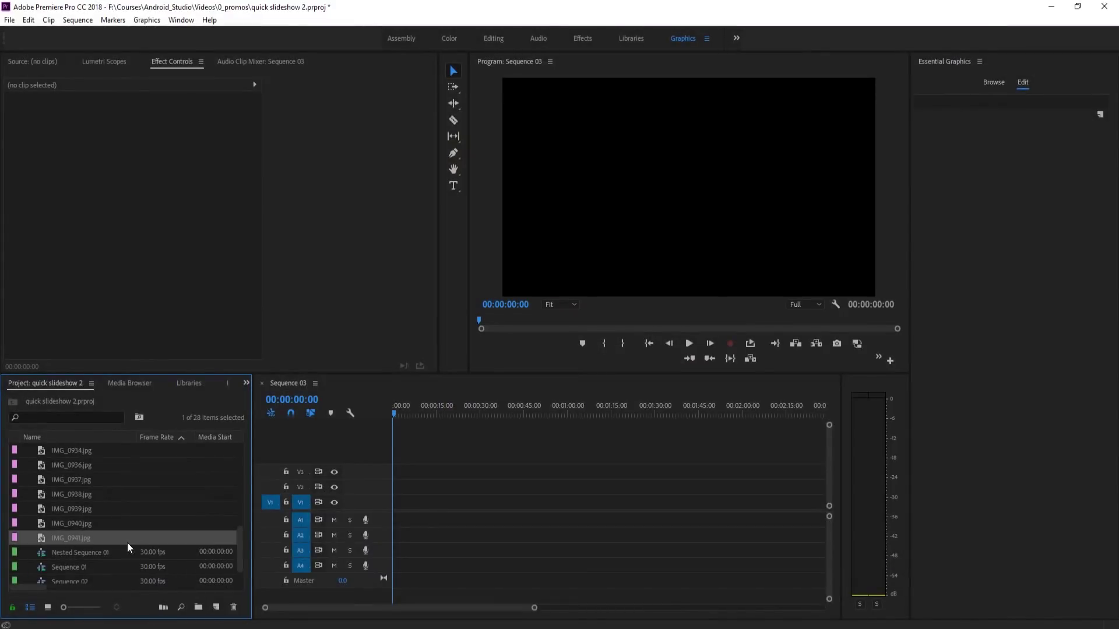
scroll(122, 530, up, 6)
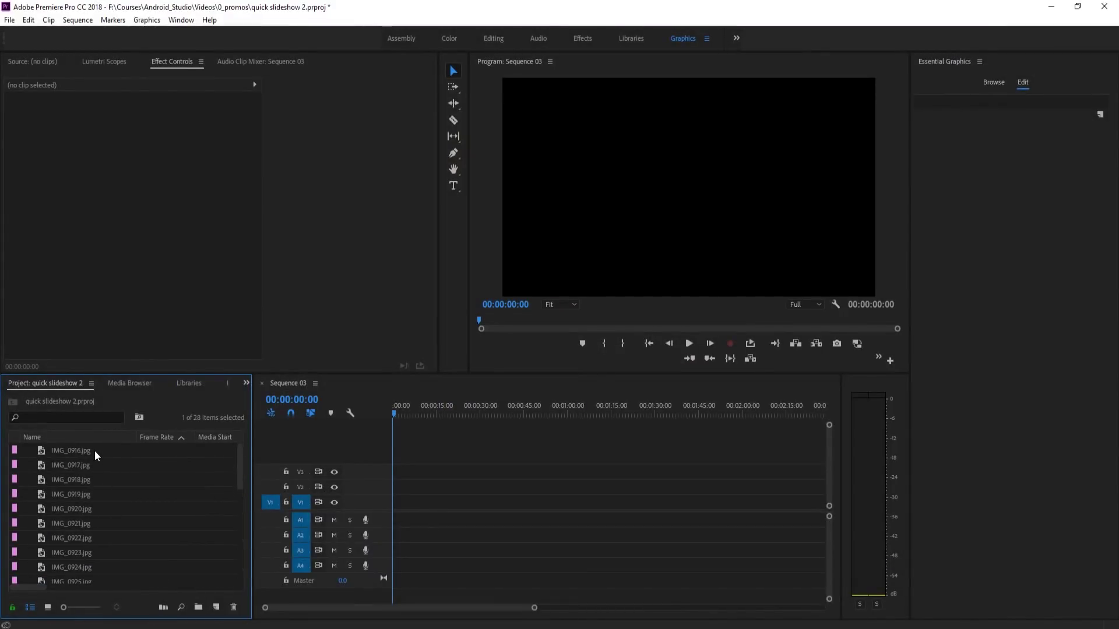
shift+click(79, 447)
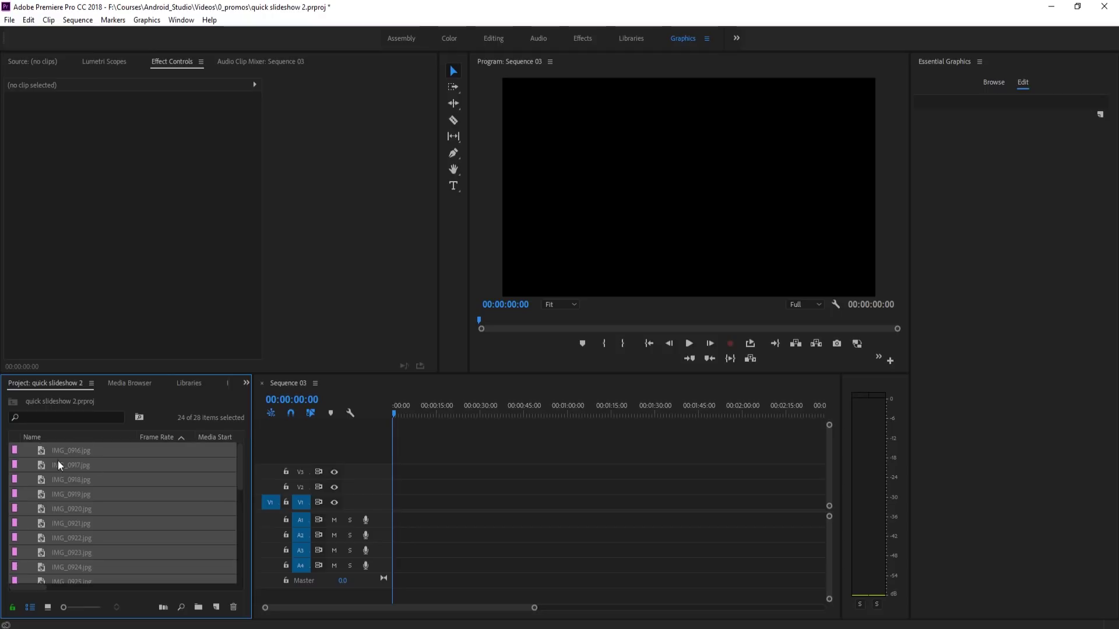
scroll(87, 466, down, 7)
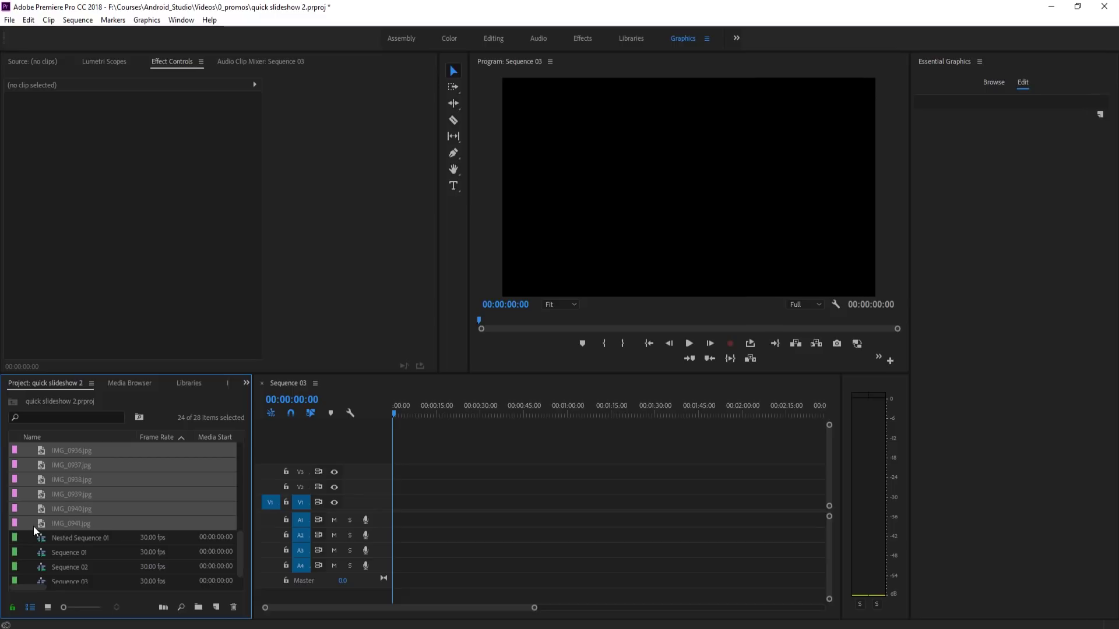
scroll(97, 506, up, 2)
scroll(97, 505, up, 4)
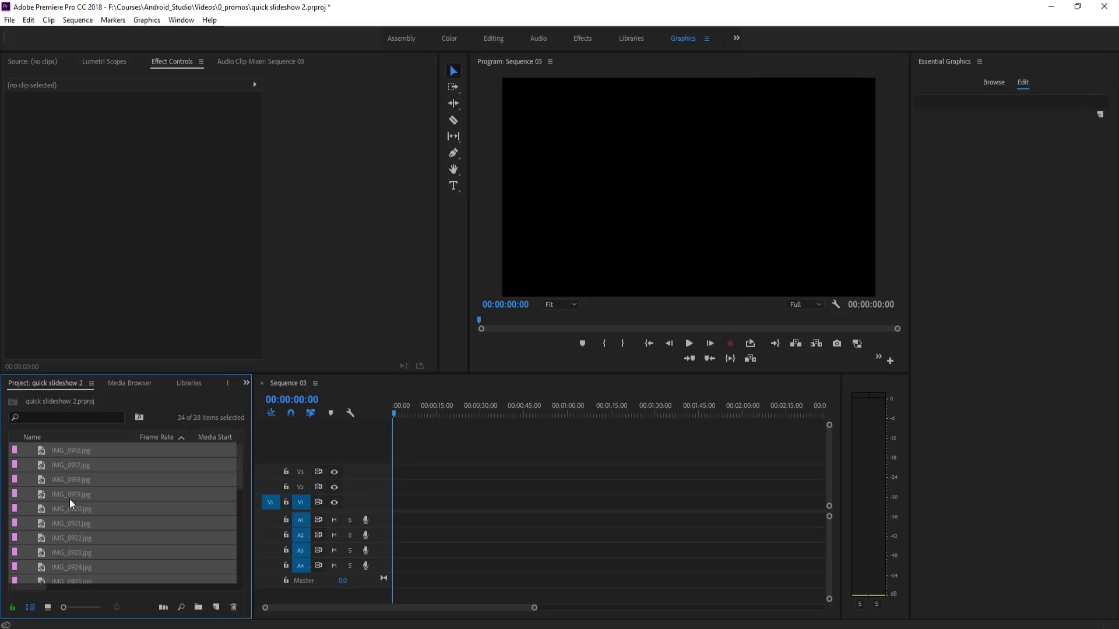
- Drop the 24 selected photos onto V1, fit the timeline, play briefly, and zoom out
drag(69, 499, 408, 515)
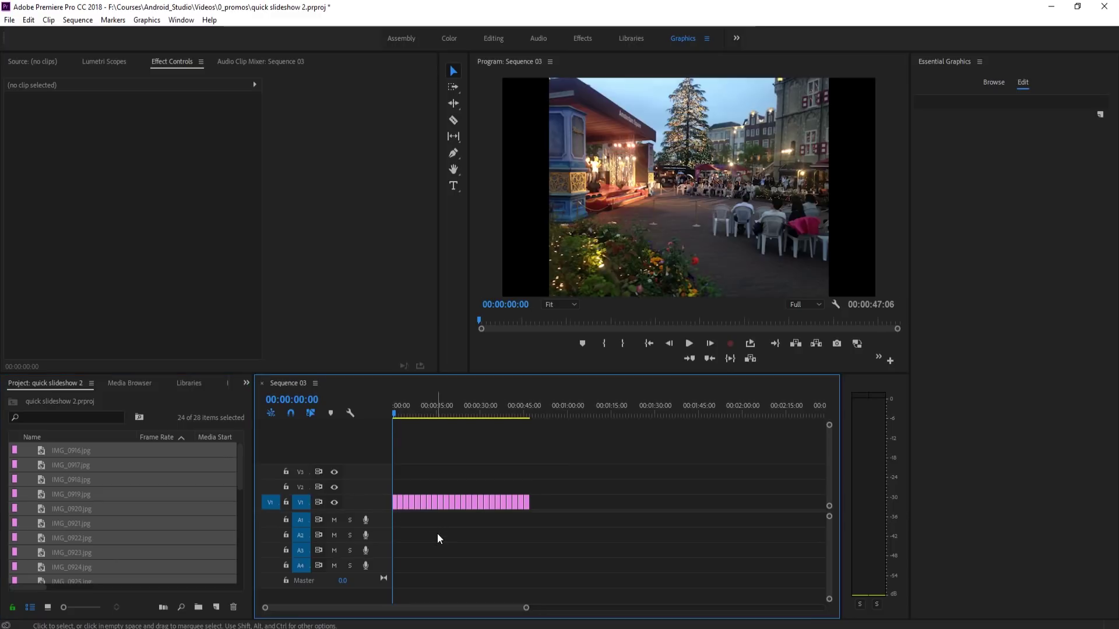
key(backslash)
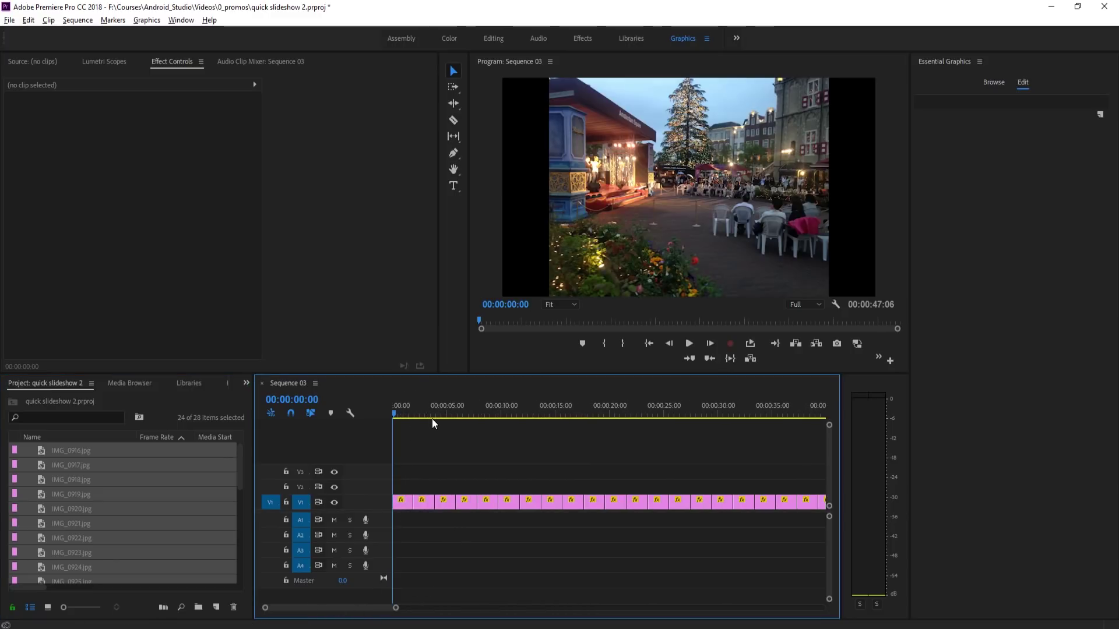
key(space)
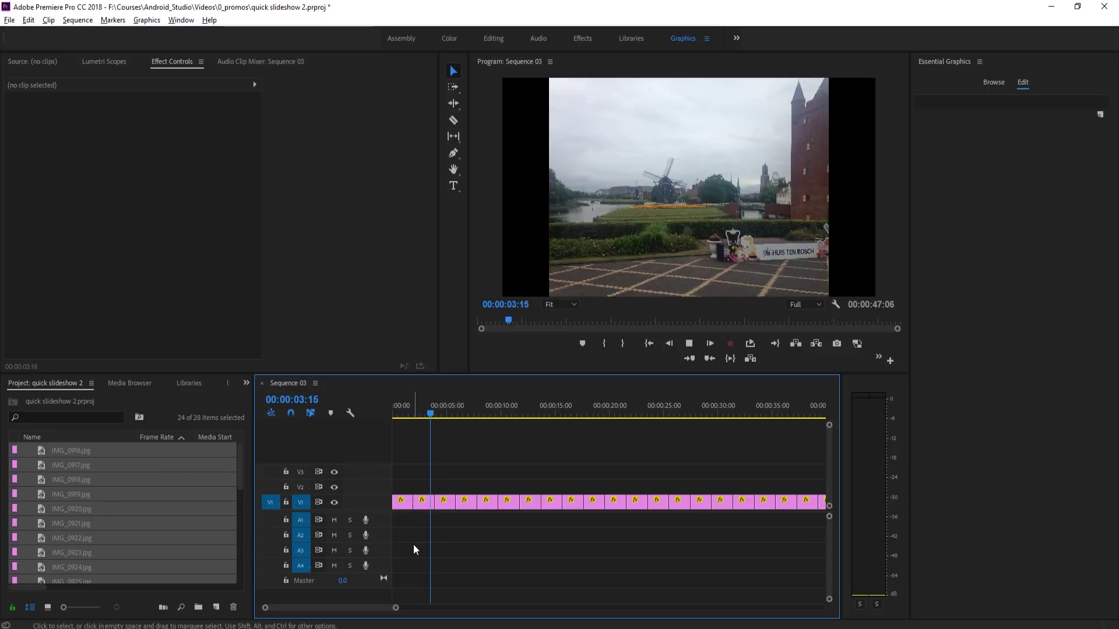
key(space)
key(minus)
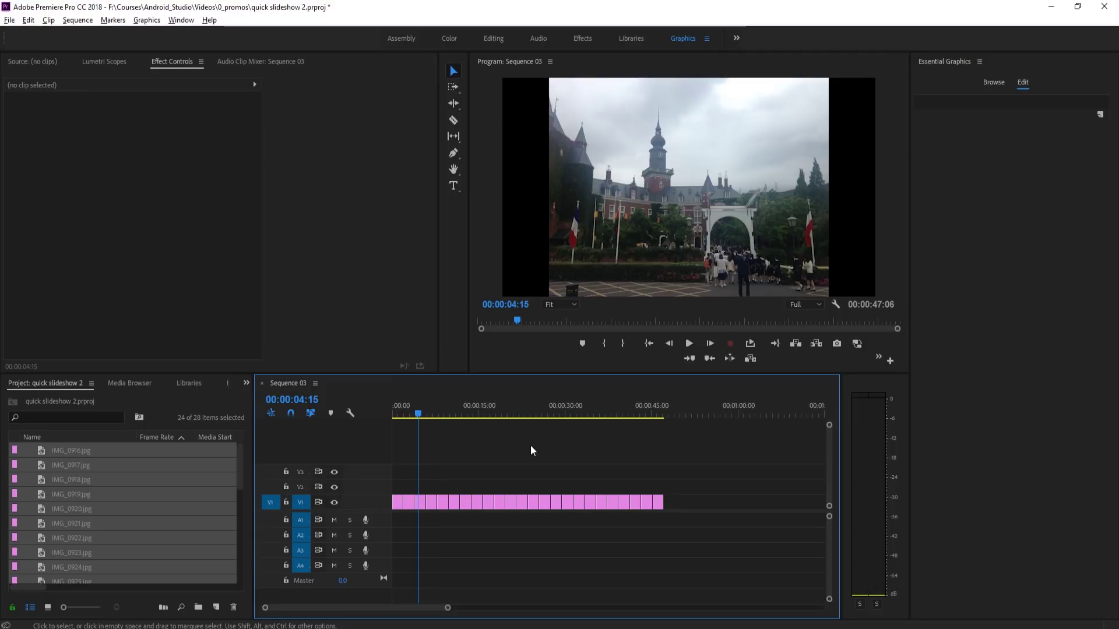
key(minus)
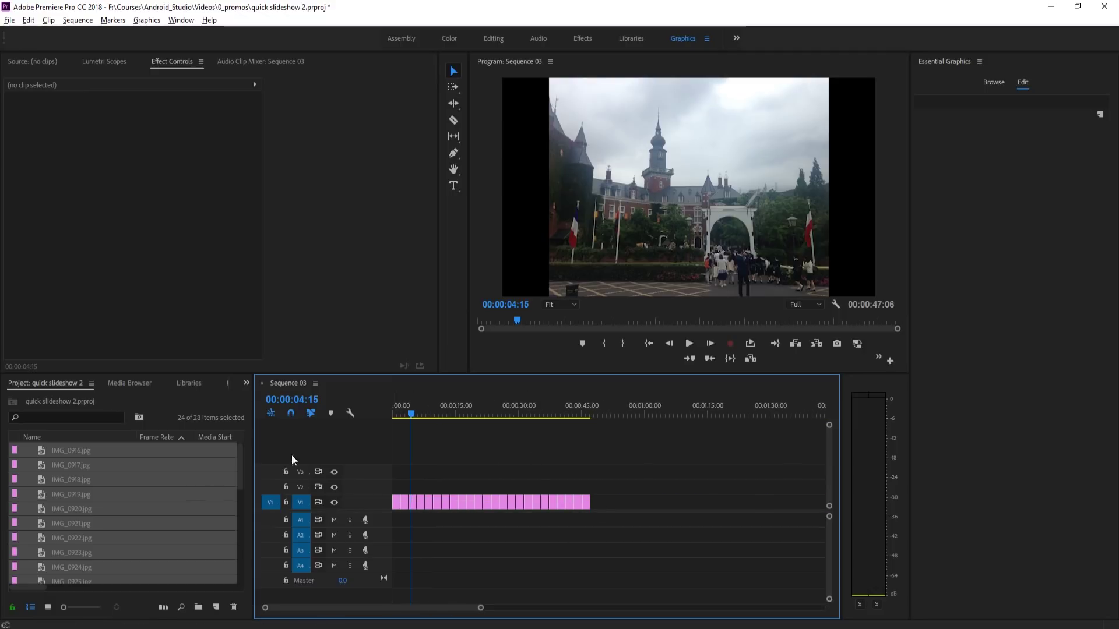
- Switch the panel group to Effects and scroll to Video Transitions > Dissolve
click(248, 383)
click(271, 452)
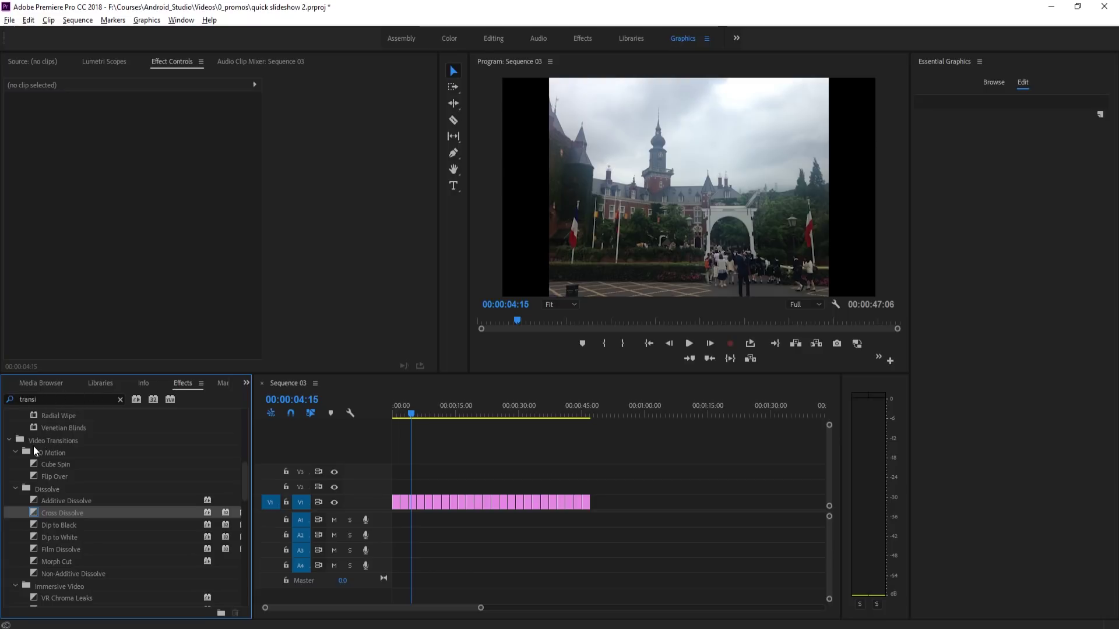
scroll(47, 449, down, 1)
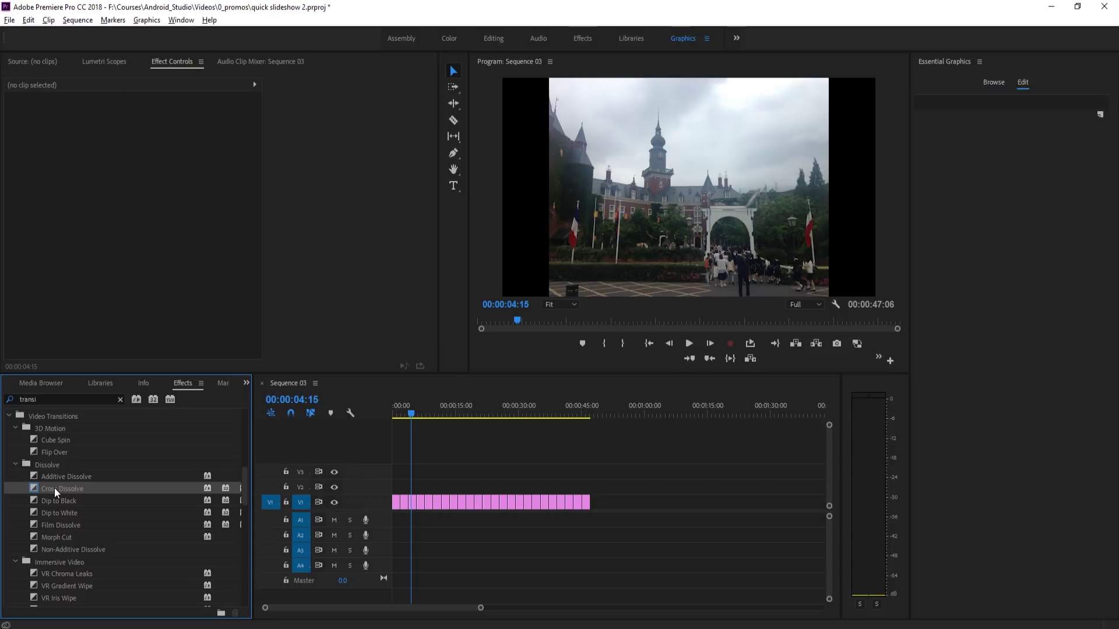
- Set Cross Dissolve as the default transition
right_click(81, 490)
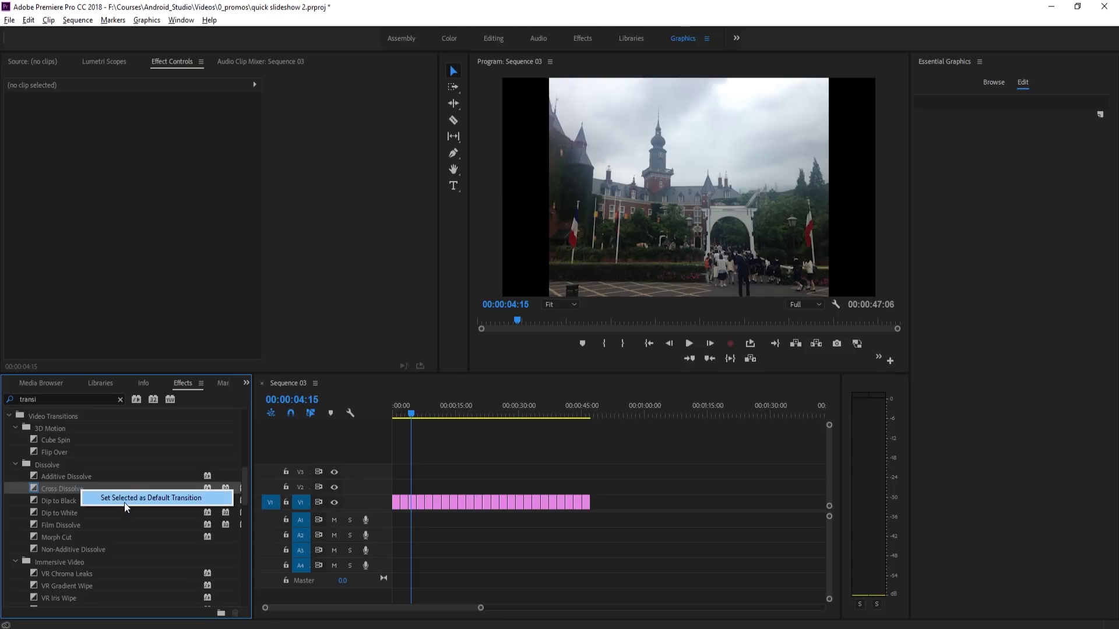
click(124, 503)
click(680, 496)
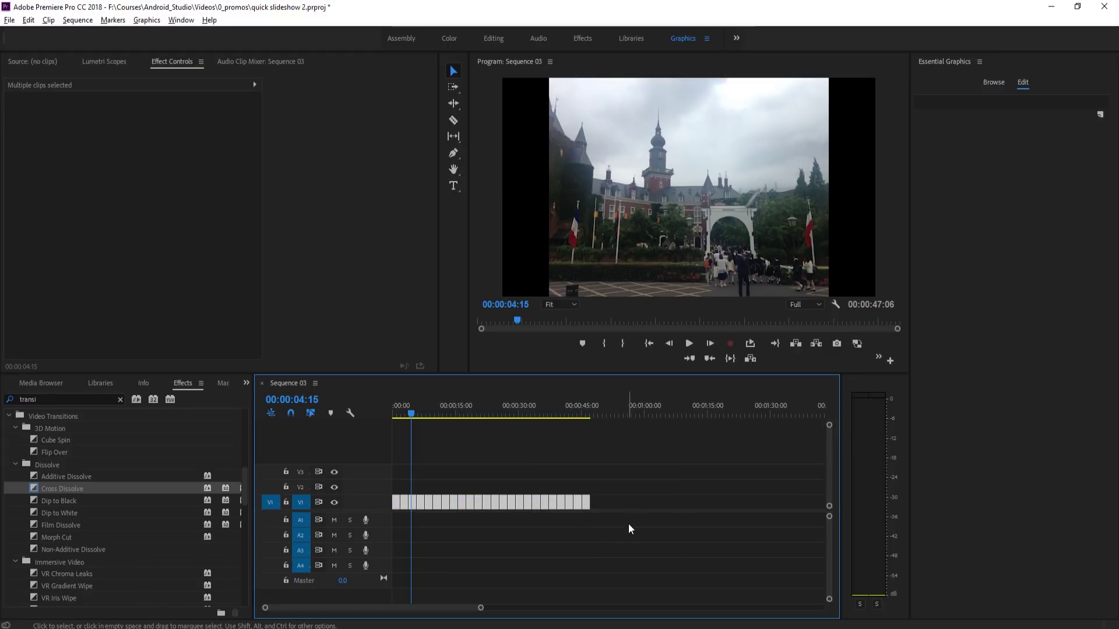
- Apply the default transition to all V1 clips via Sequence > Apply Video Transition, then play from the start
drag(664, 452, 393, 539)
click(70, 21)
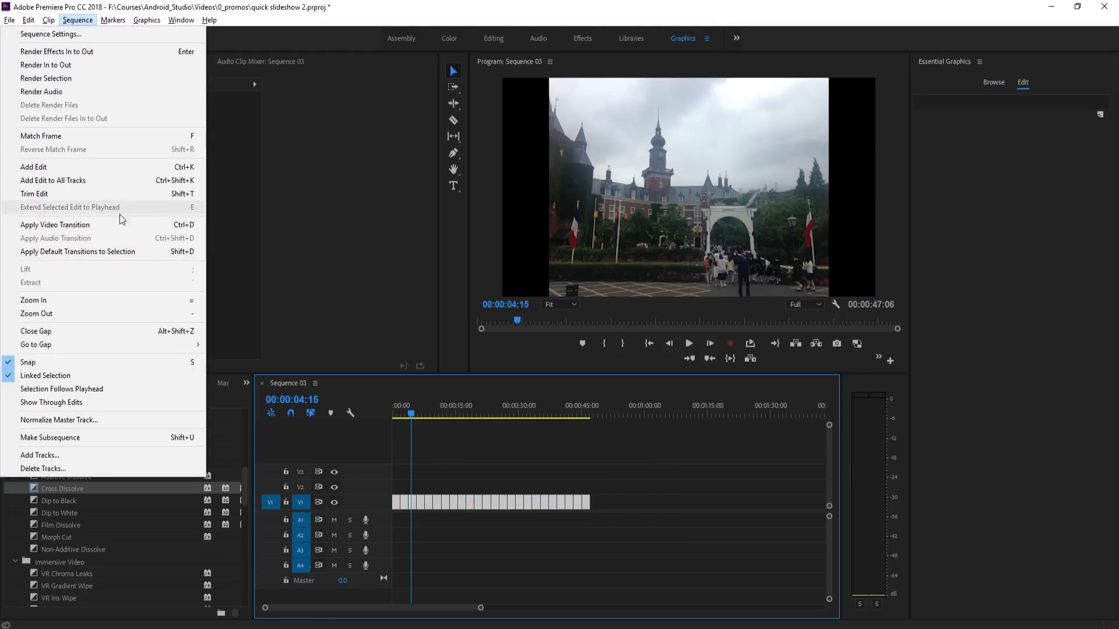
click(123, 226)
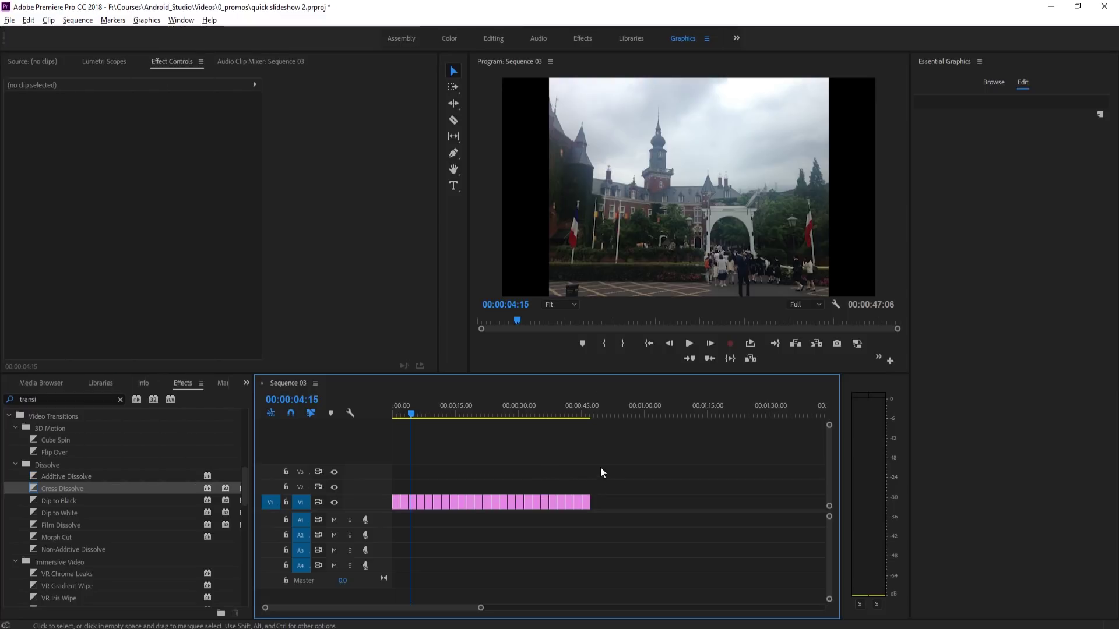
key(Home)
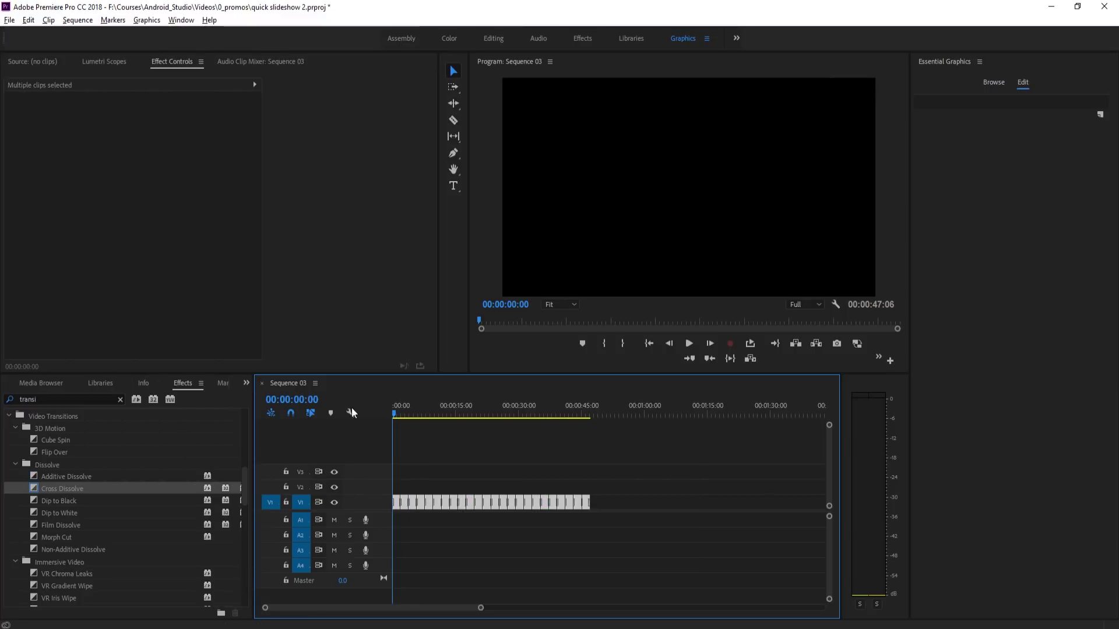
key(space)
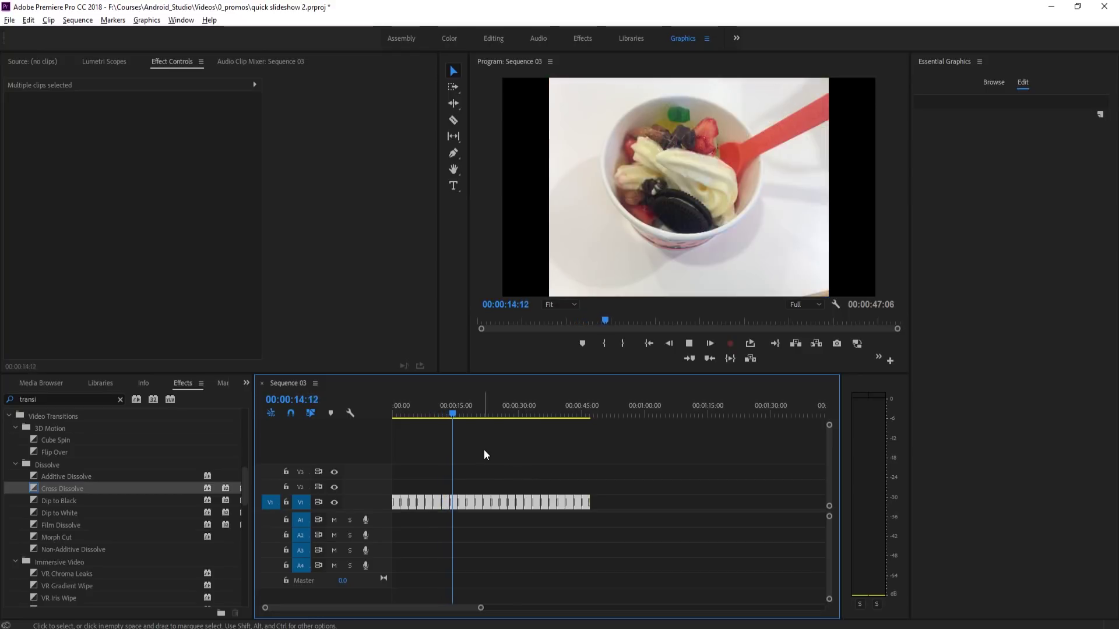
key(space)
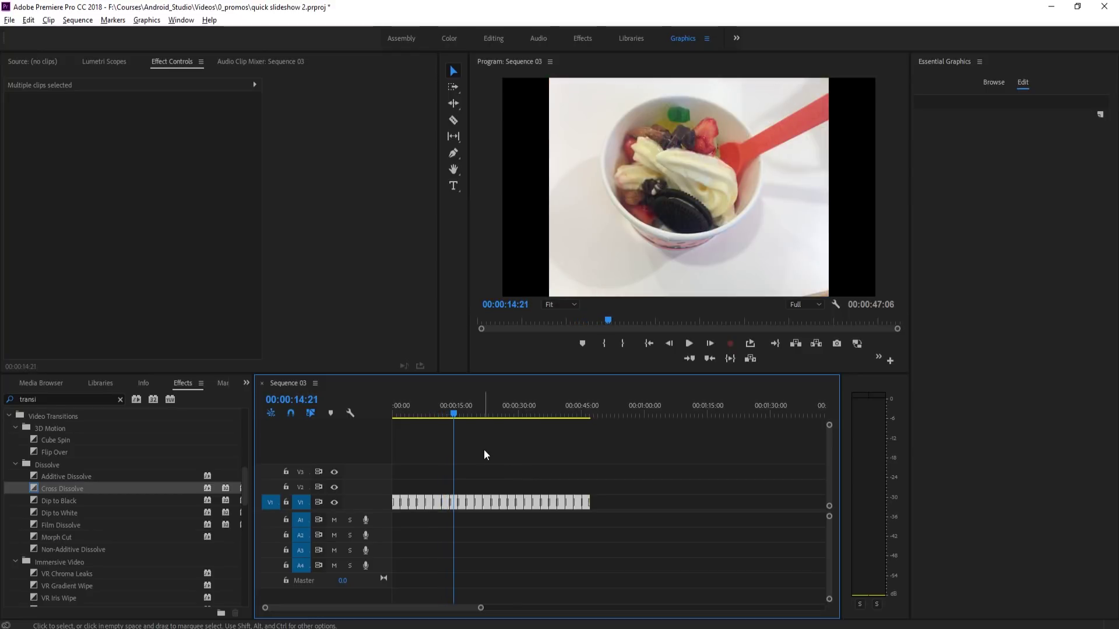
click(483, 450)
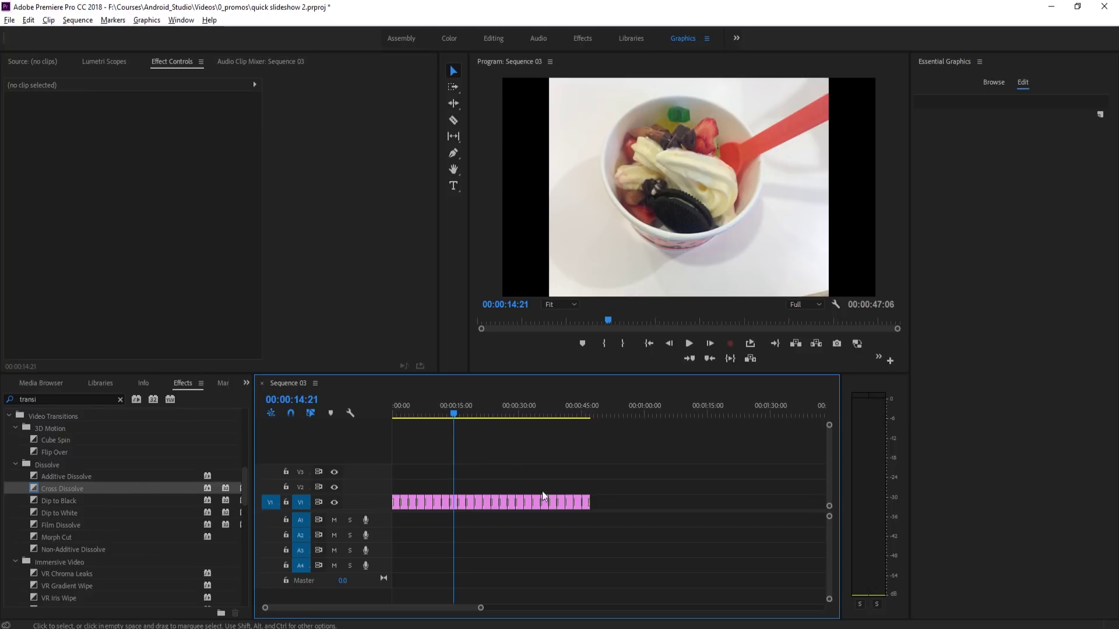
drag(398, 406, 449, 400)
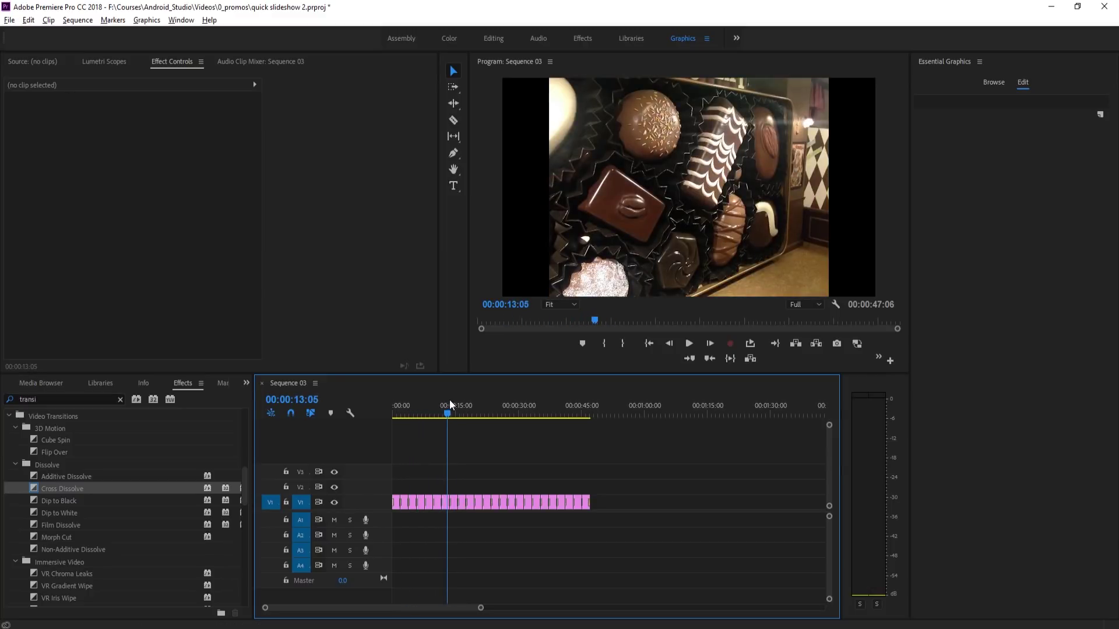
- Set Dip to Black as the default transition
click(67, 503)
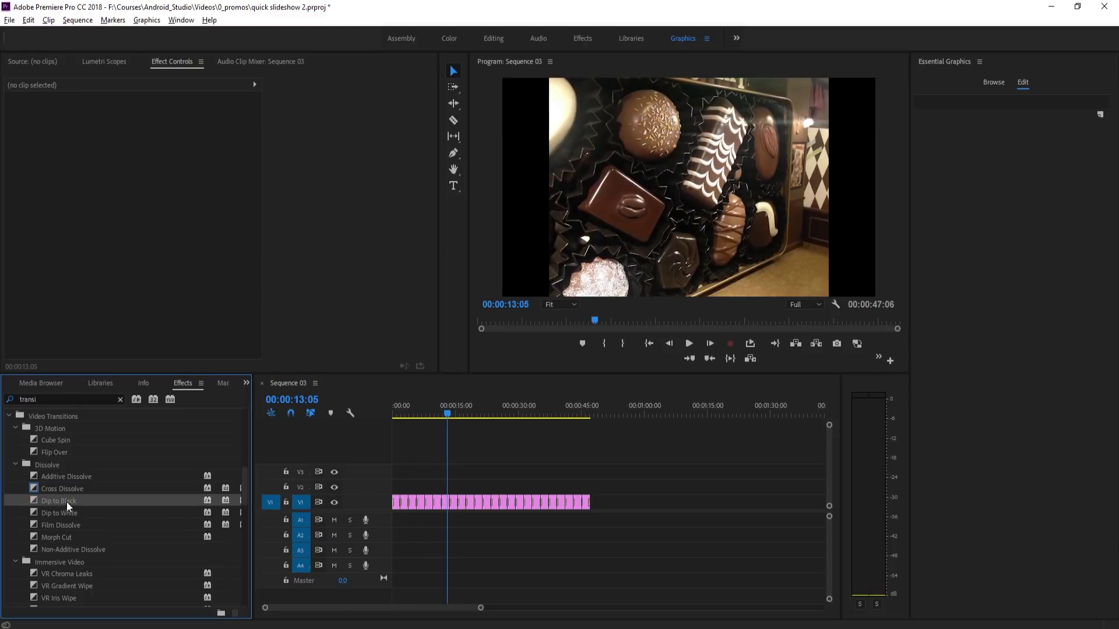
right_click(66, 501)
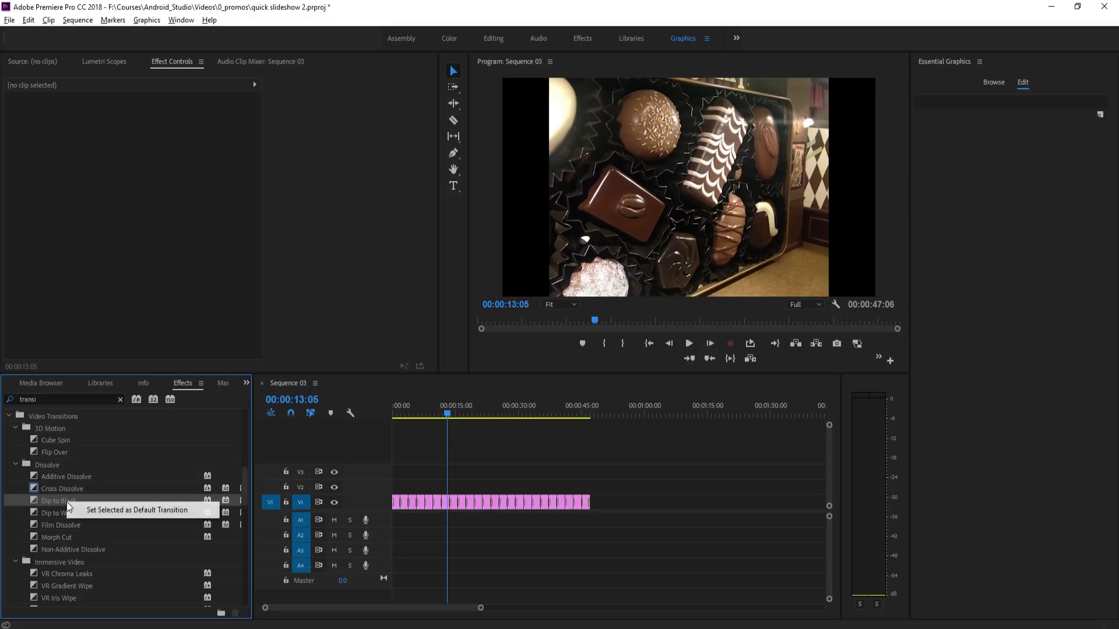
click(107, 510)
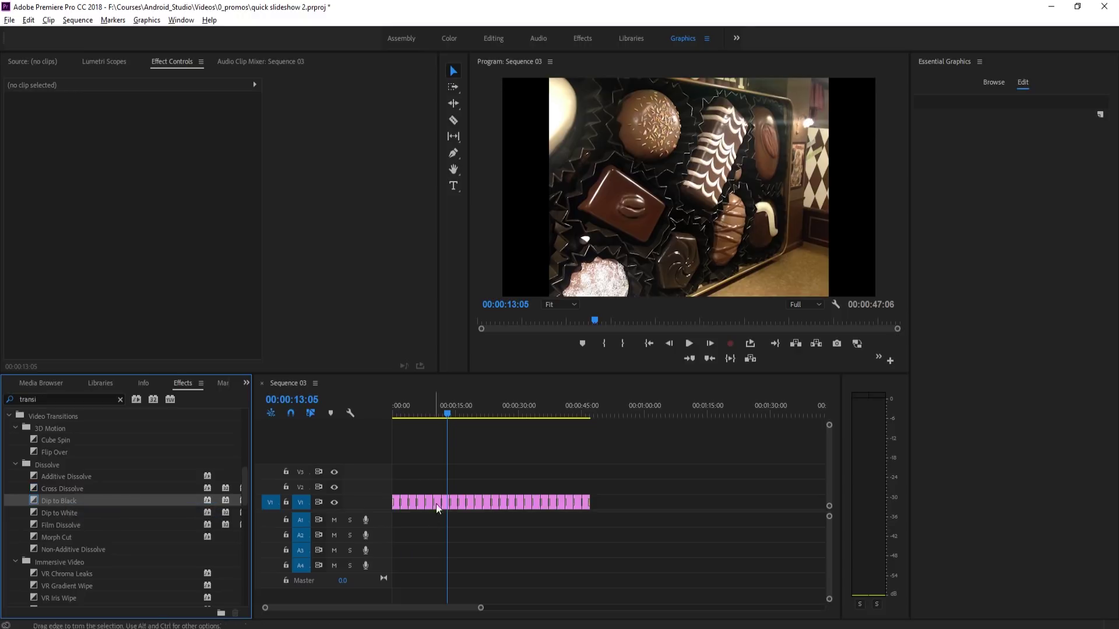
- Select and deselect middle V1 clips, then play Sequence 03 from the beginning
click(456, 483)
drag(457, 483, 495, 516)
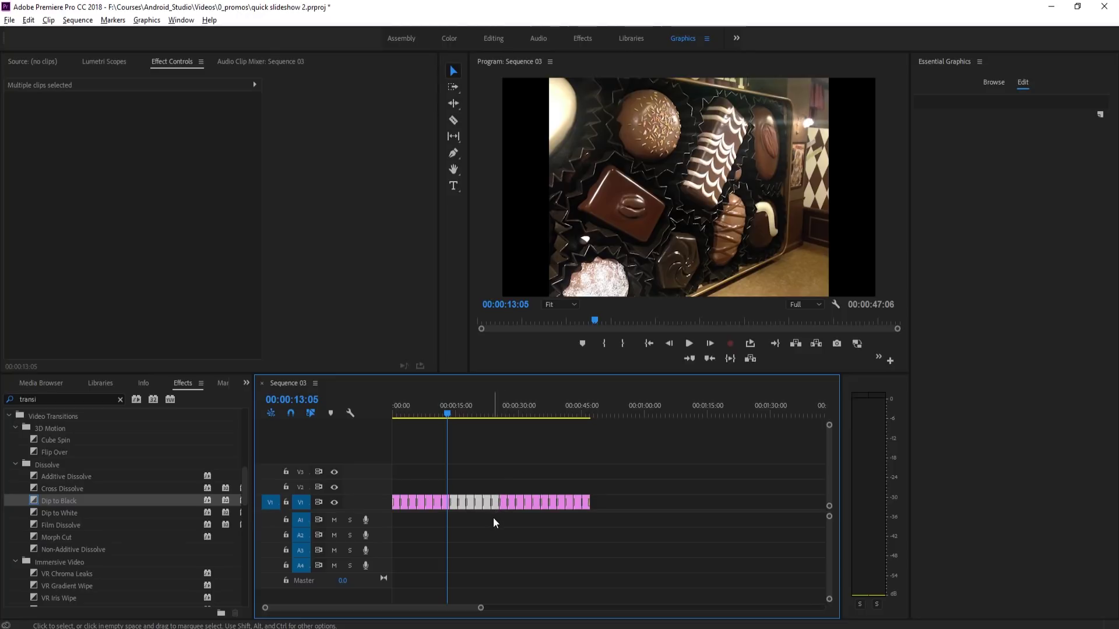
click(493, 529)
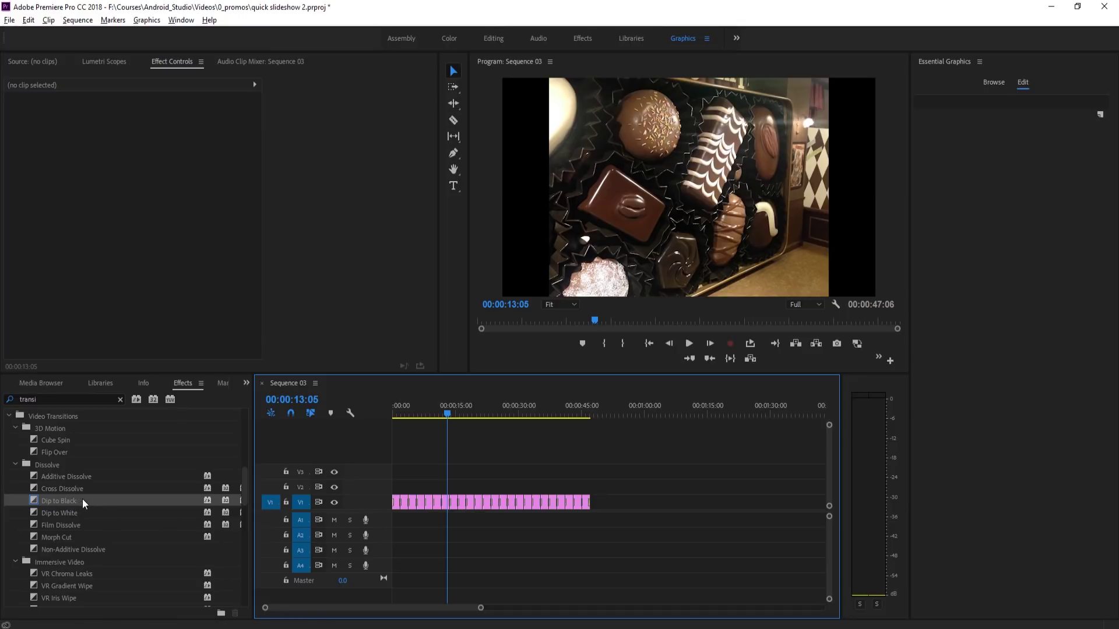
drag(436, 402, 381, 415)
key(space)
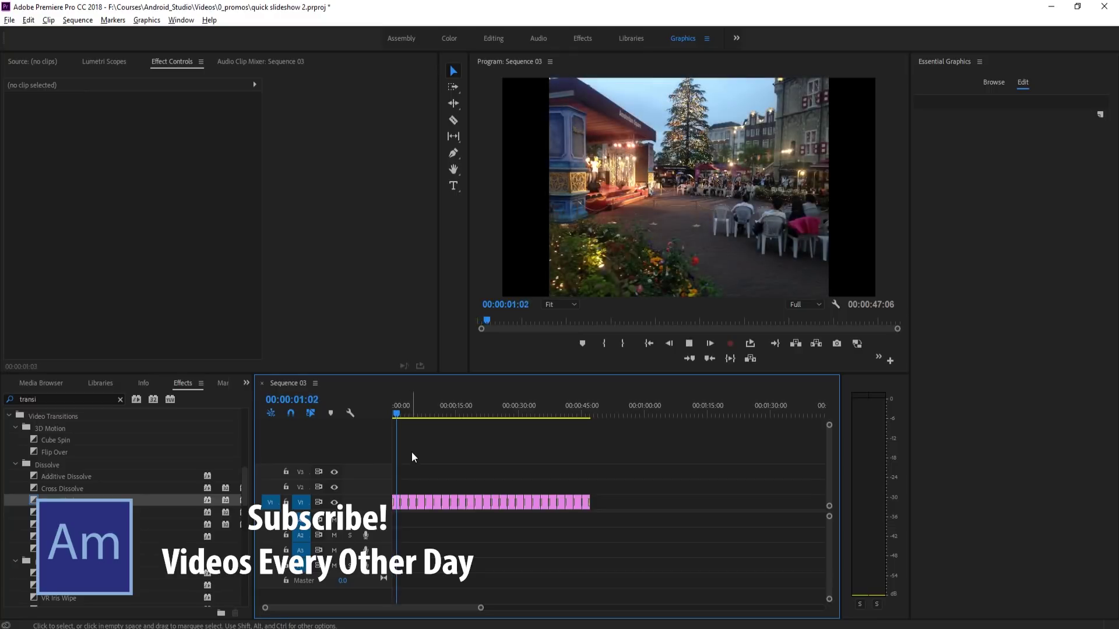
- Scrub and play through the transitions, stopping at the potted hydrangeas at 00:00:31:26
key(c)
click(423, 415)
drag(424, 417, 431, 415)
key(space)
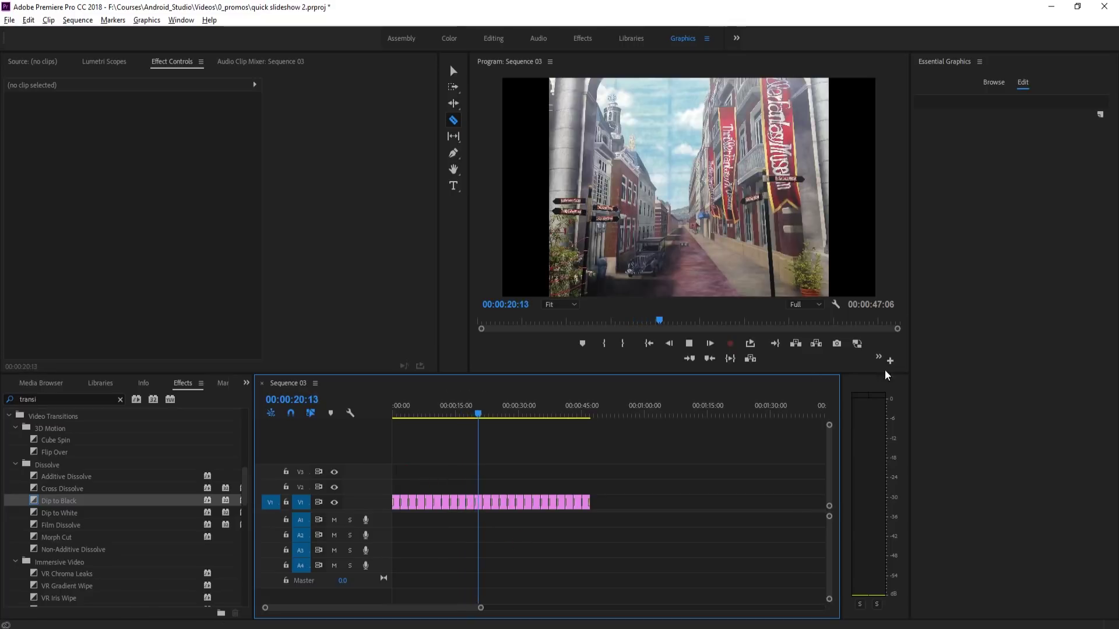
click(454, 71)
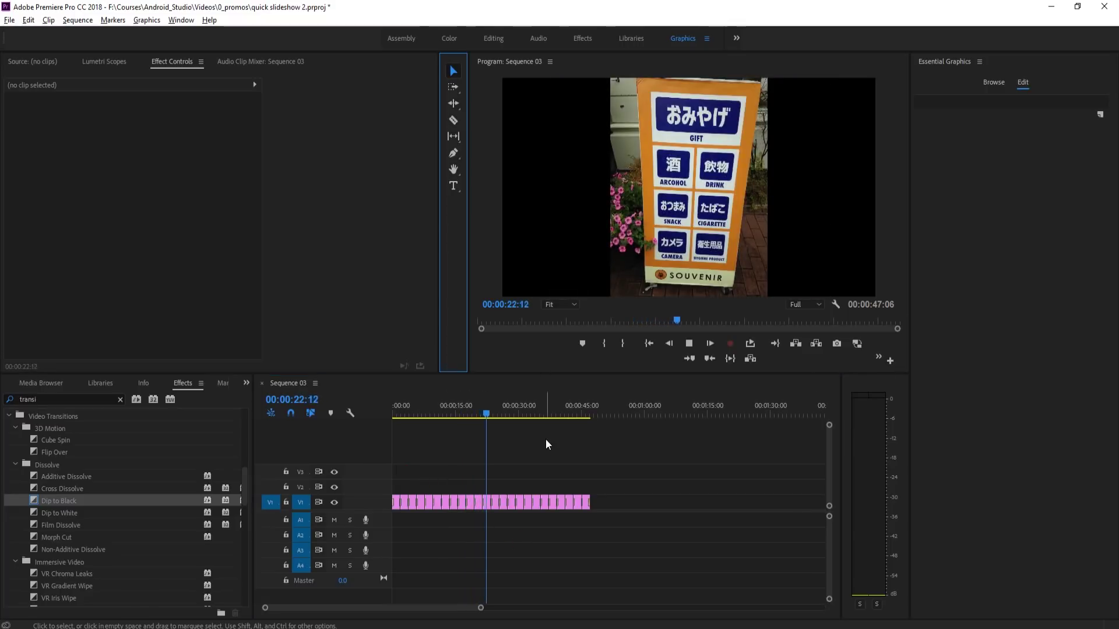
click(515, 411)
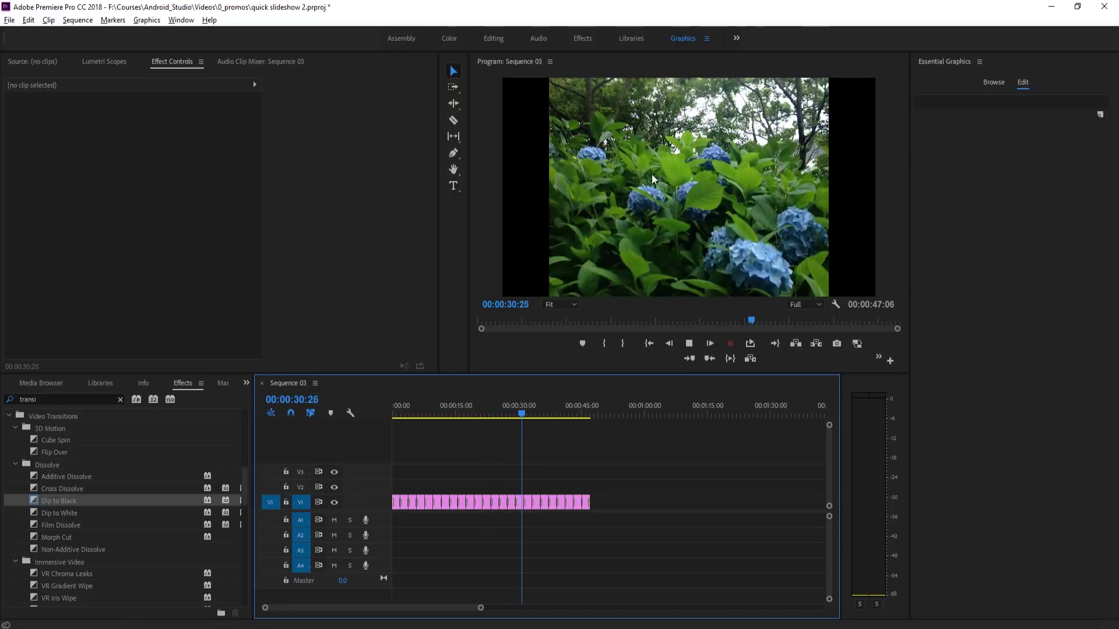
key(space)
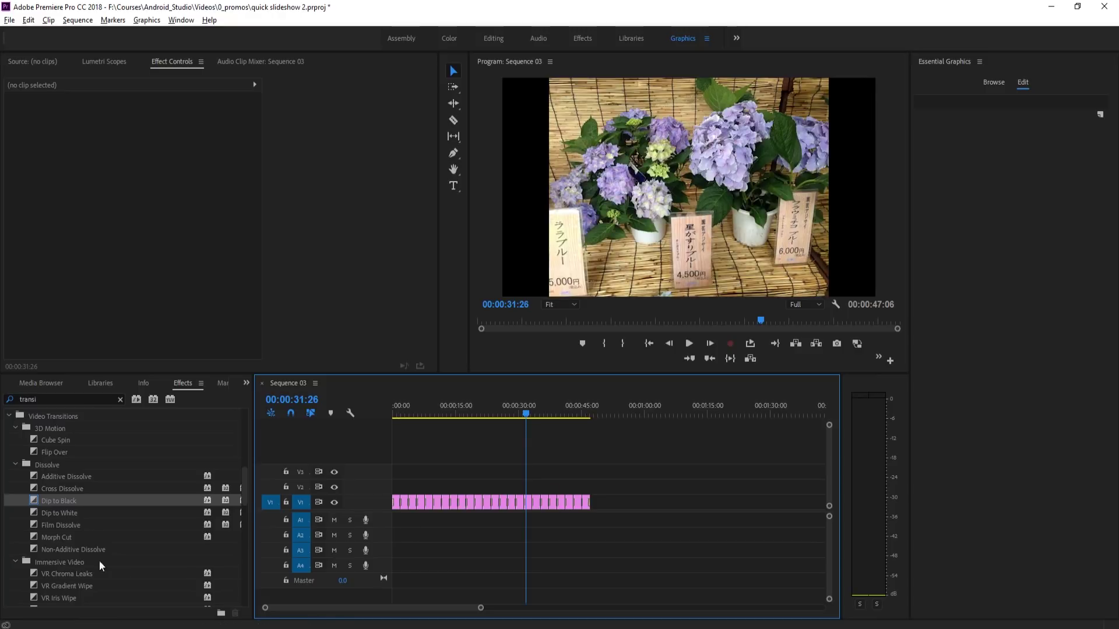
- Select the photo clips after the playhead and make Page Turn the default transition
scroll(81, 527, down, 4)
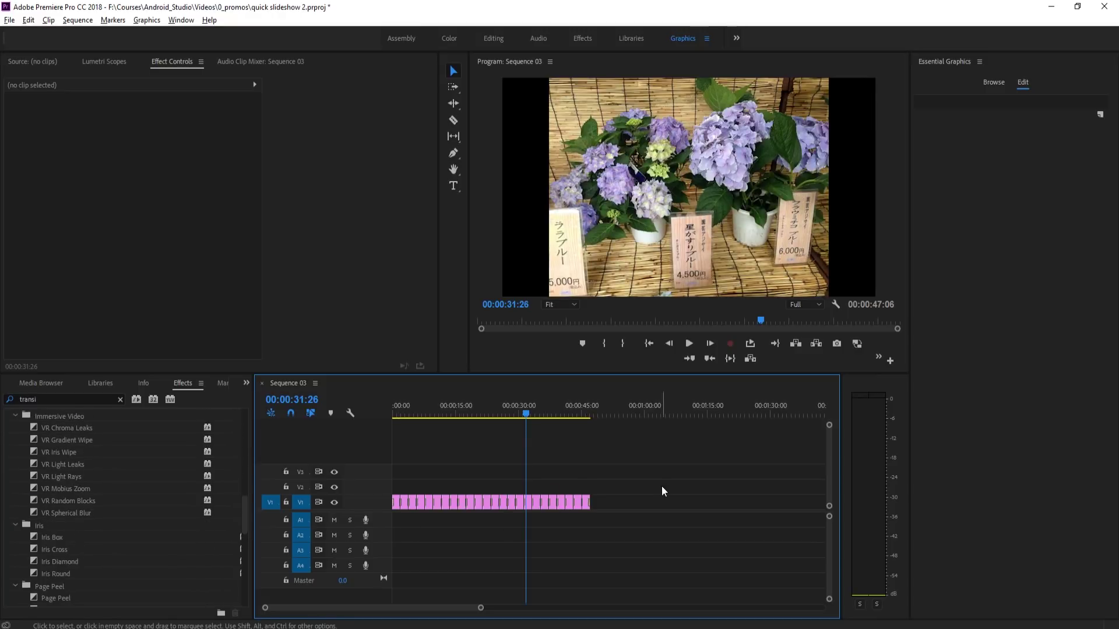
drag(651, 512, 524, 475)
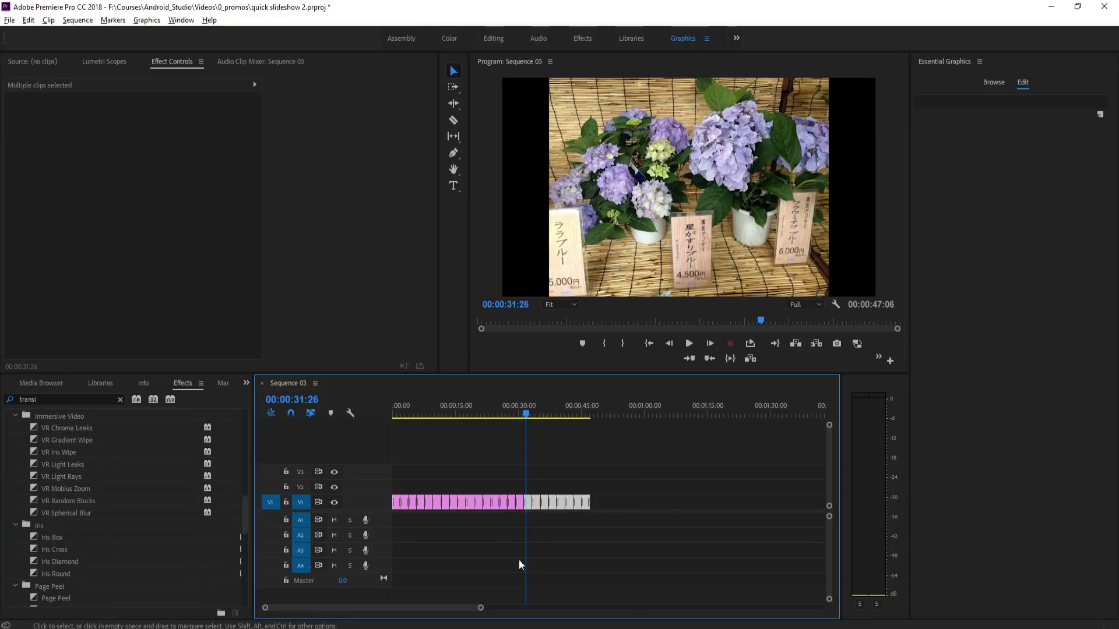
scroll(114, 555, down, 1)
scroll(49, 501, down, 1)
right_click(50, 537)
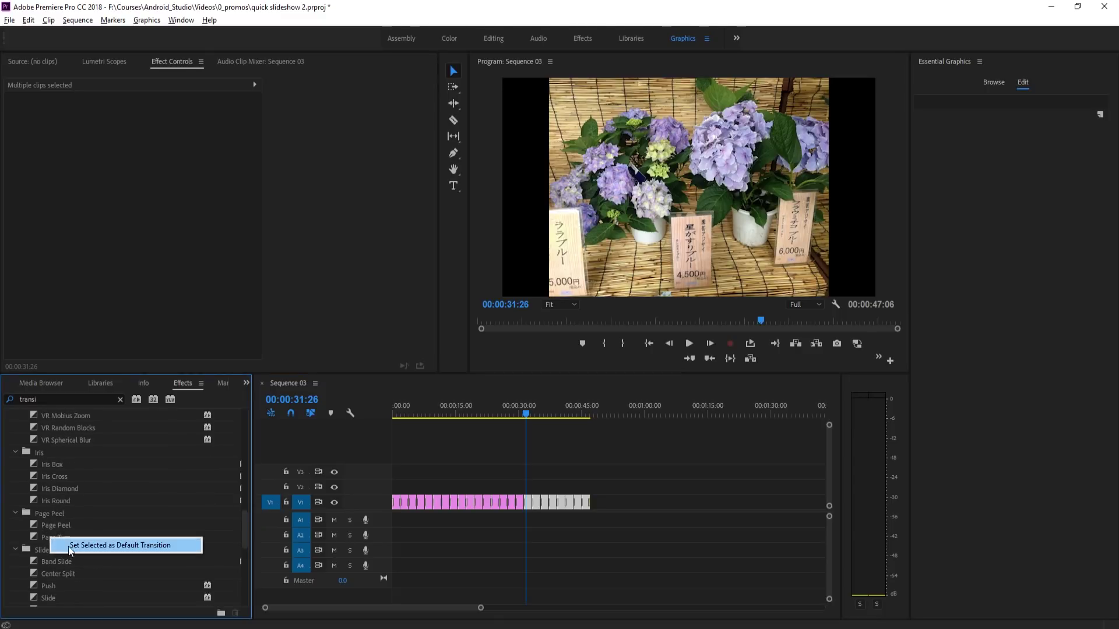
click(72, 548)
- Apply Page Turn between the selected clips and play back from about 30 seconds
key(shift+d)
click(519, 404)
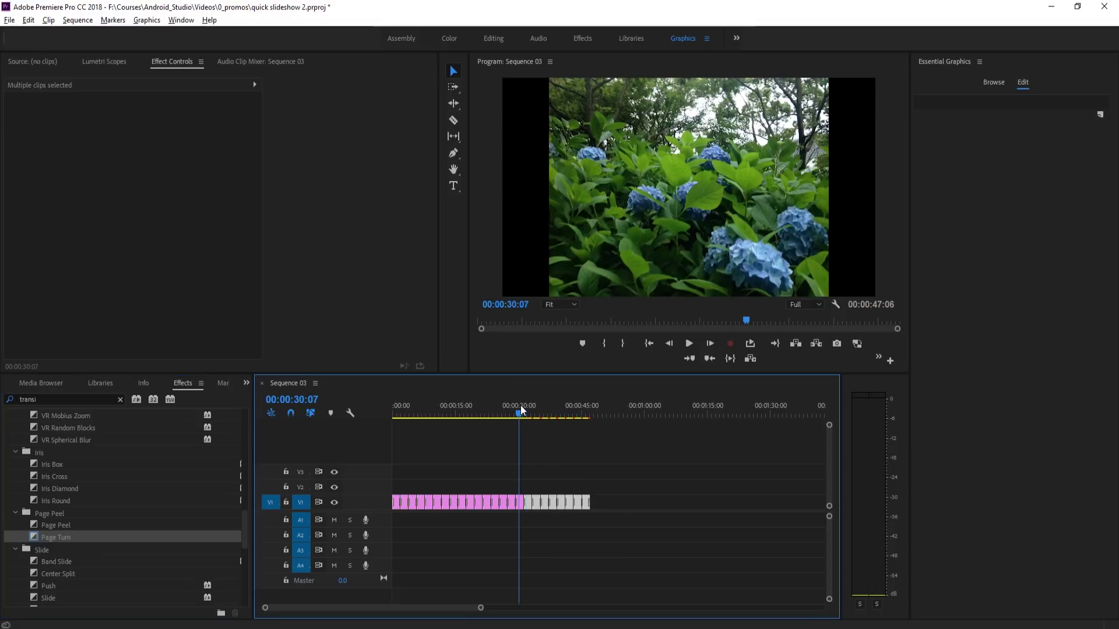
key(space)
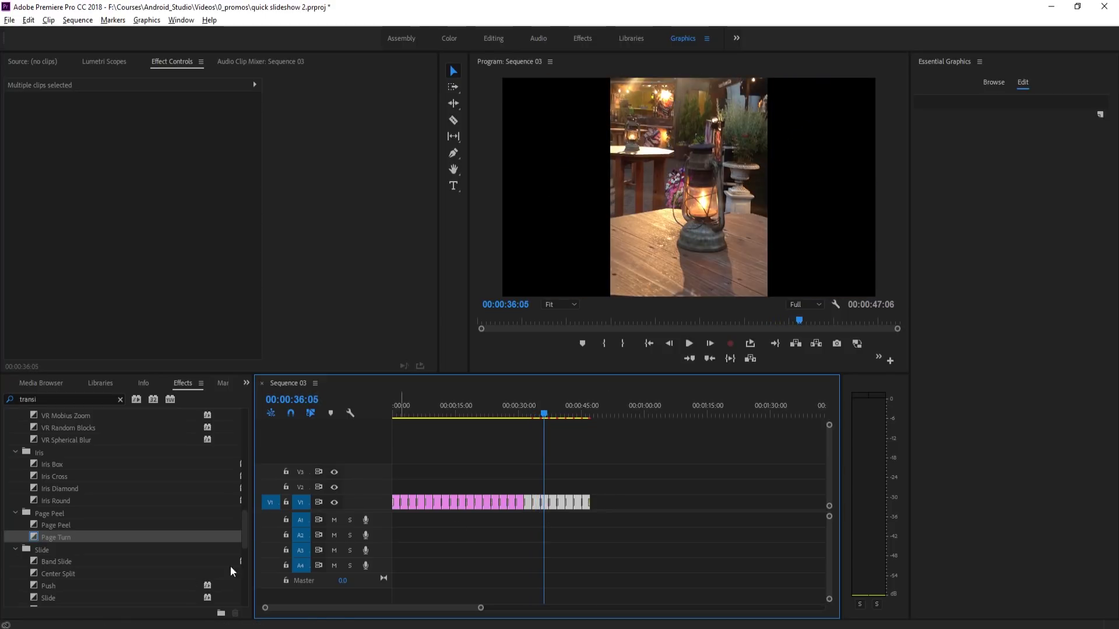
- Clear the selection, move the playhead to 00:00:10:00, and marquee-select every photo clip on V1
scroll(71, 571, down, 1)
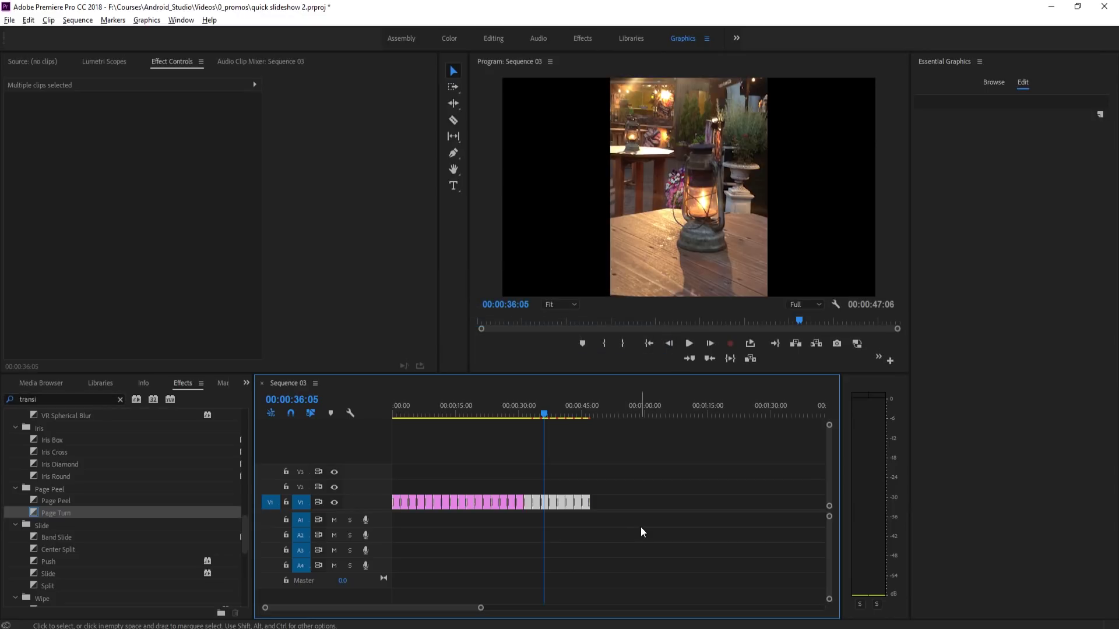
drag(674, 470, 437, 488)
click(391, 403)
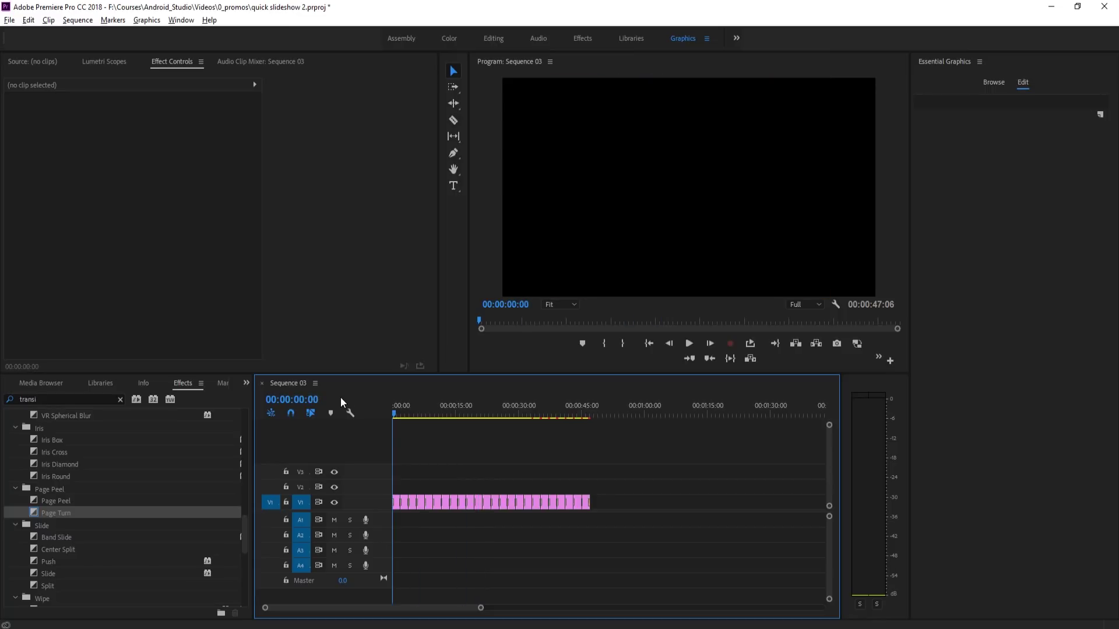
drag(341, 397, 436, 398)
drag(663, 459, 359, 506)
- Nest the selected photo clips as 'Nested Sequence 03' and select the resulting nested clip
right_click(453, 501)
click(478, 367)
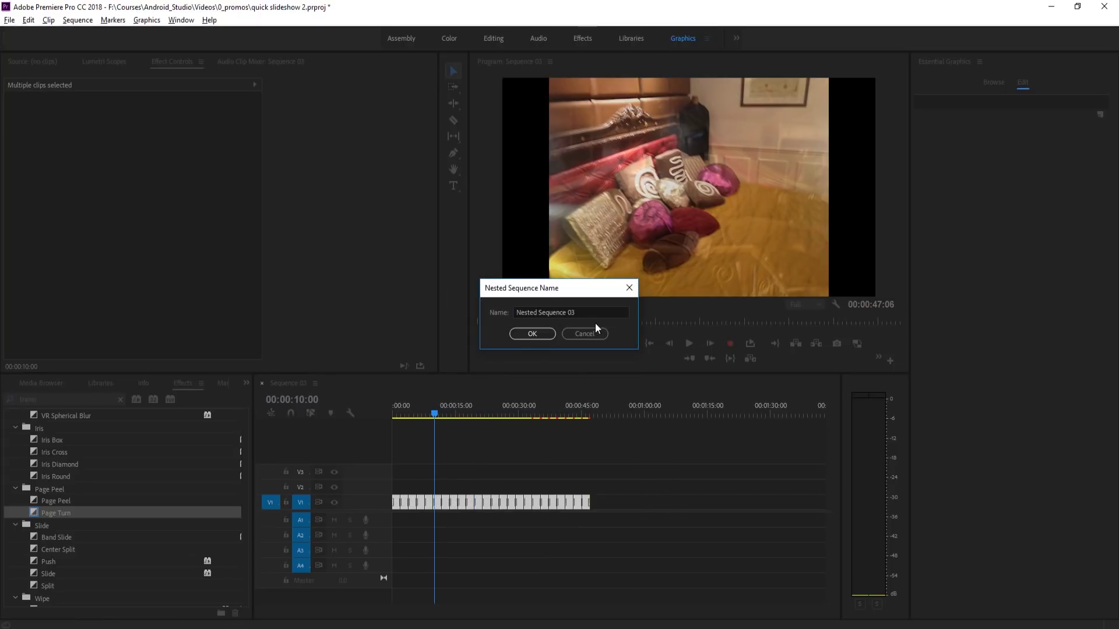
click(532, 333)
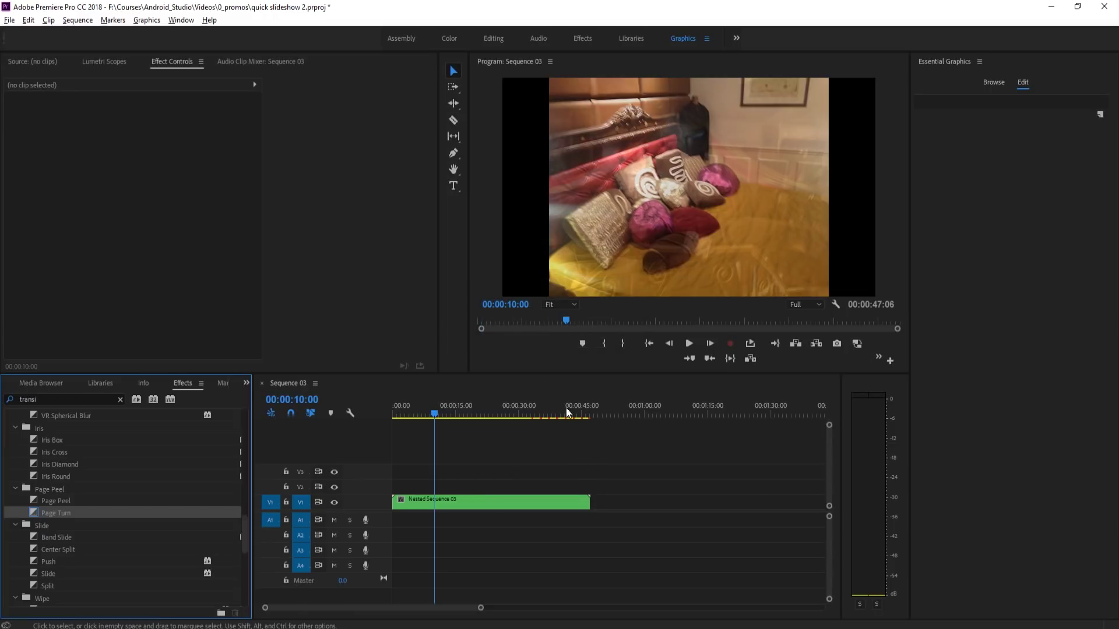
click(416, 501)
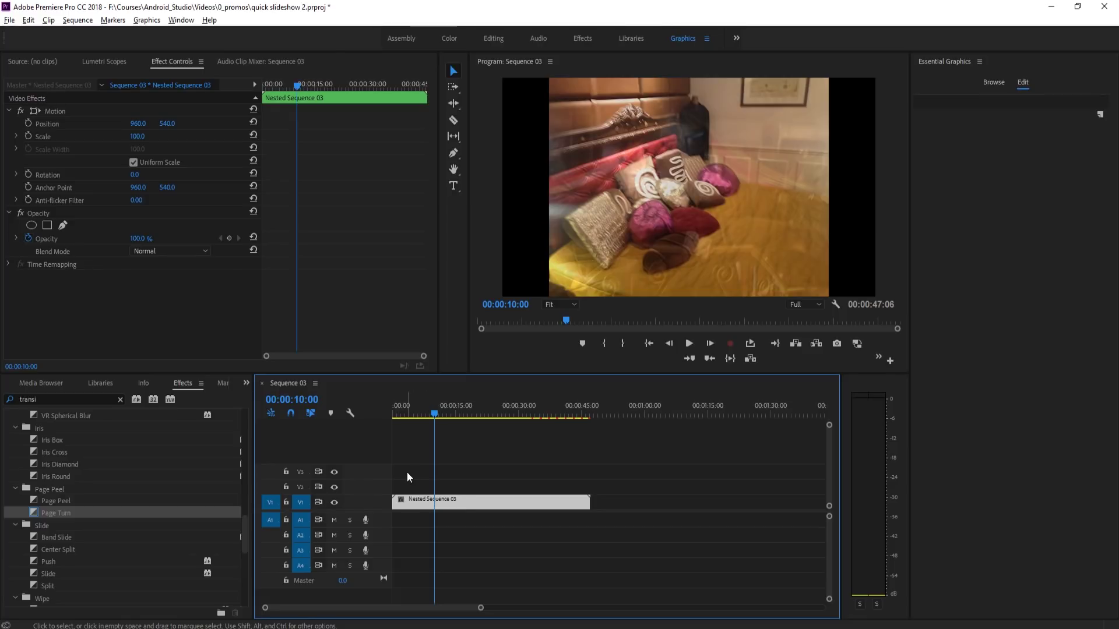
- Set the nested clip's Scale to 135 and Position Y to 553, then play back from the start
drag(146, 140, 167, 139)
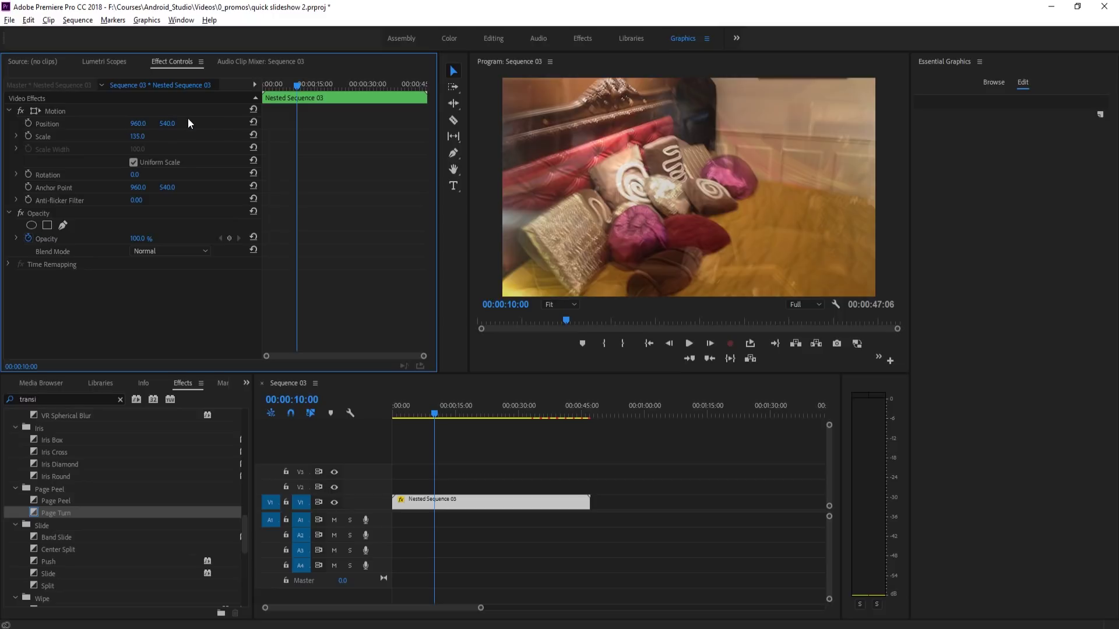
drag(167, 123, 174, 124)
drag(436, 415, 382, 403)
key(space)
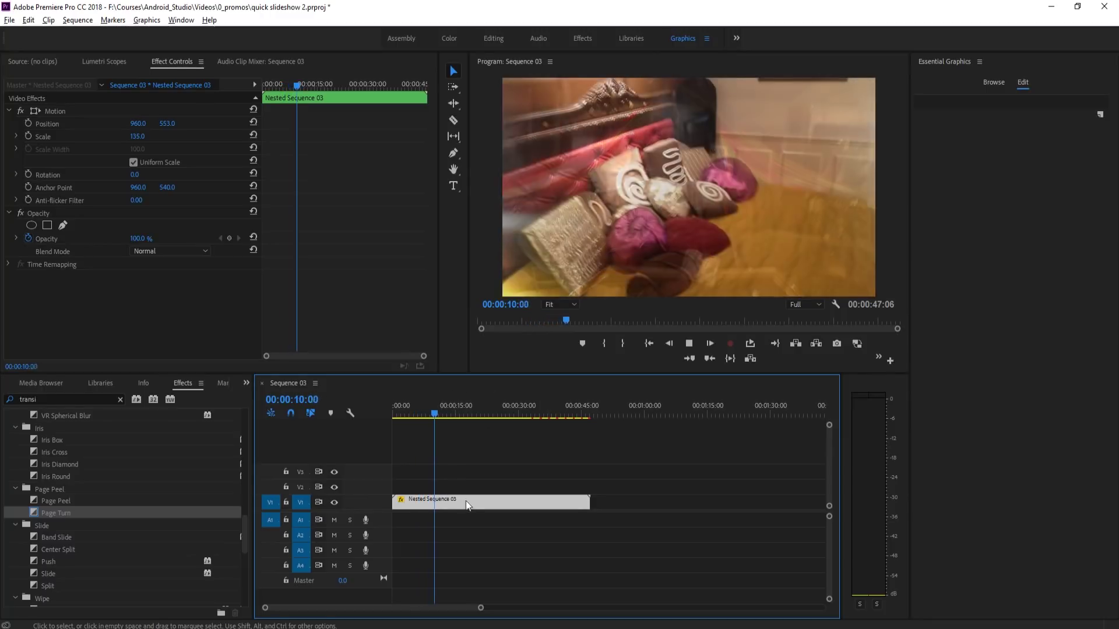
key(space)
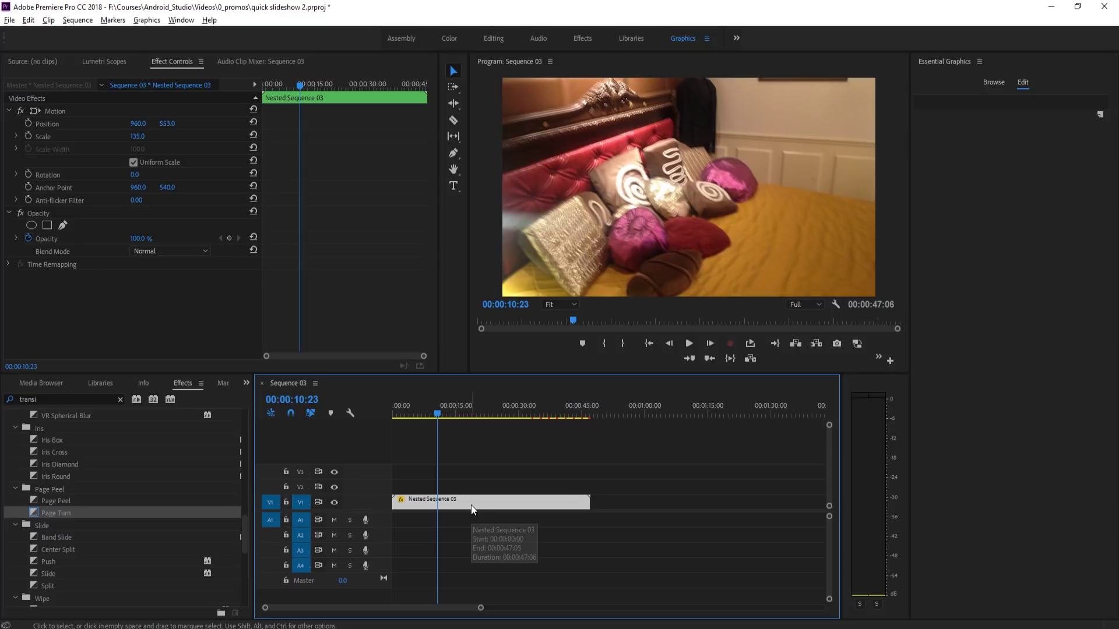
- Open Nested Sequence 03 in its own timeline, skim its photos, and return to Sequence 03 near 21 seconds
double_click(471, 505)
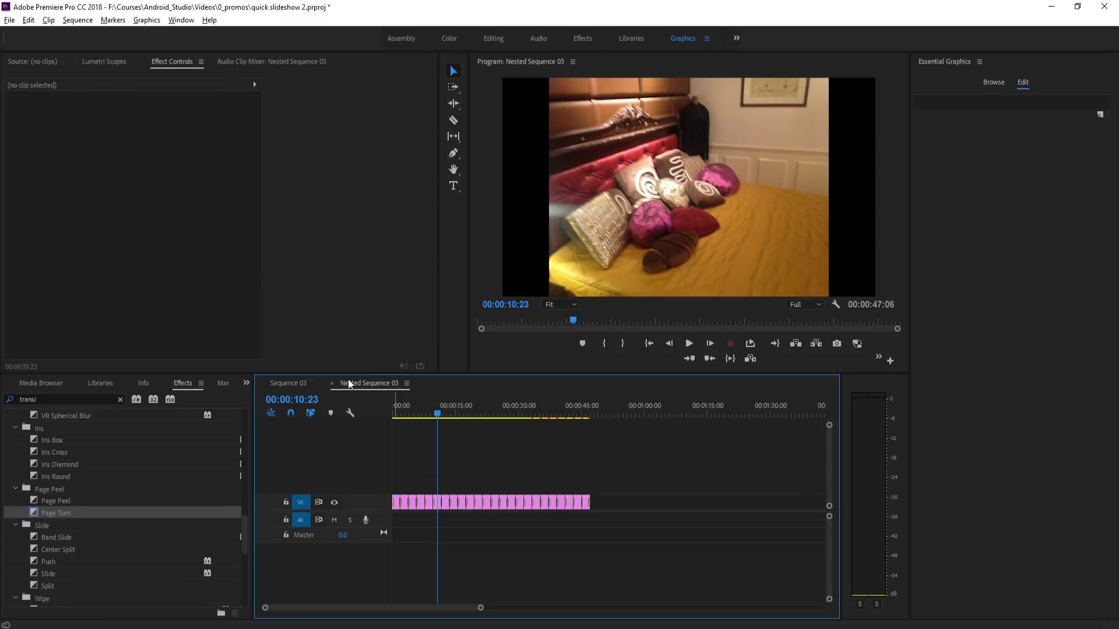
drag(446, 411, 483, 408)
click(303, 384)
click(690, 463)
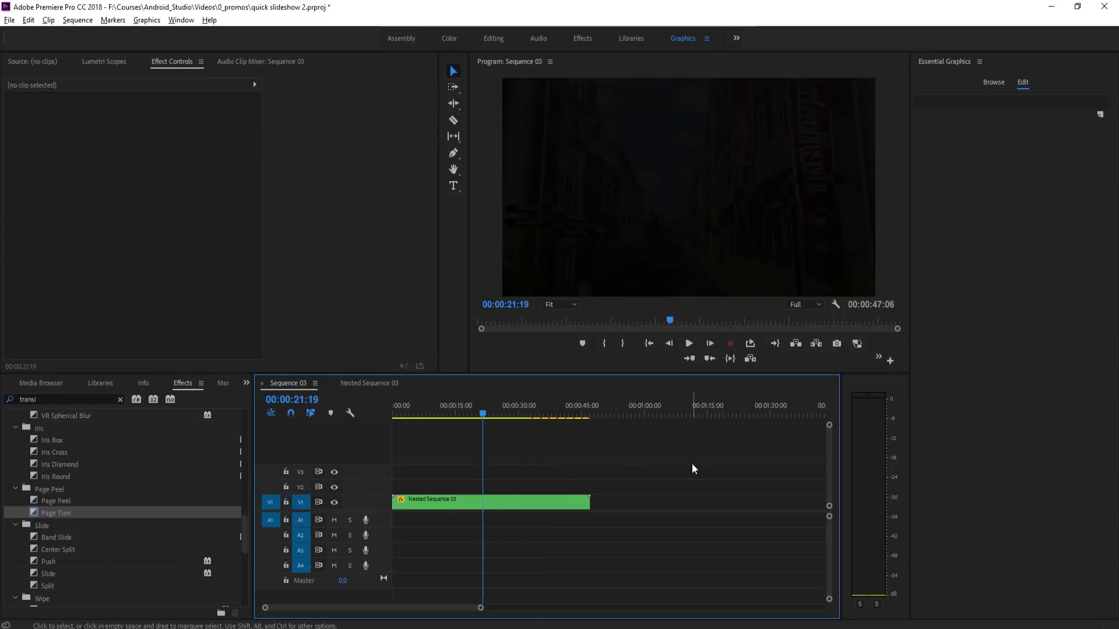